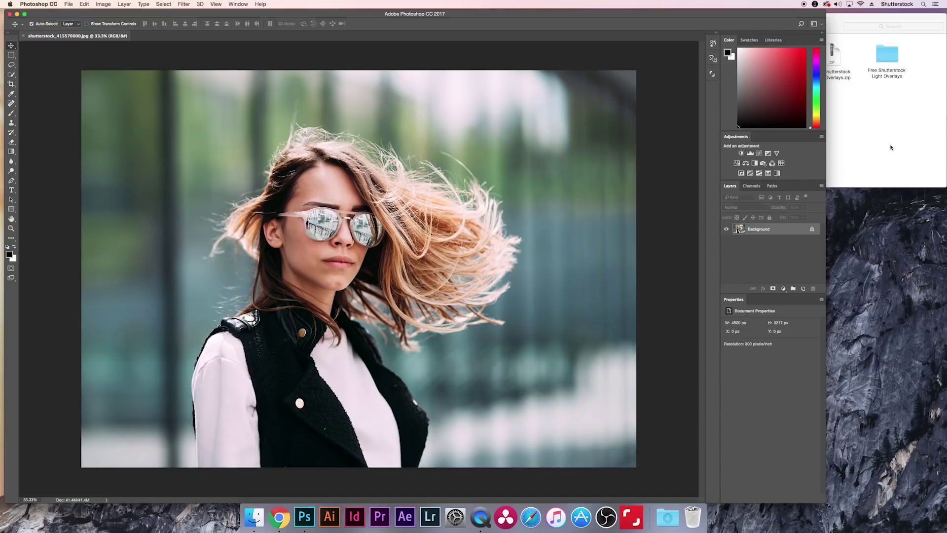
Open the Free Shutterstock Light Overlays folder and scroll through its Light Element files.
click(890, 147)
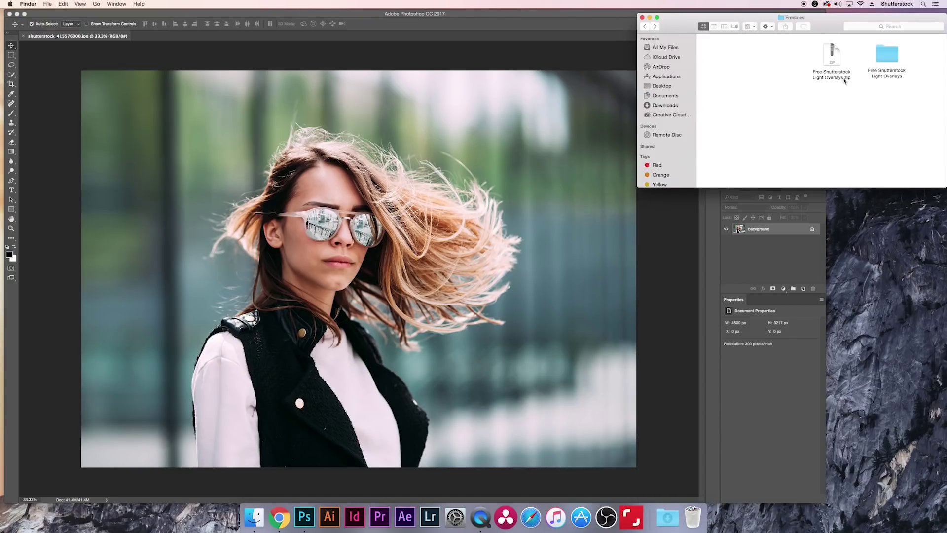
double_click(886, 59)
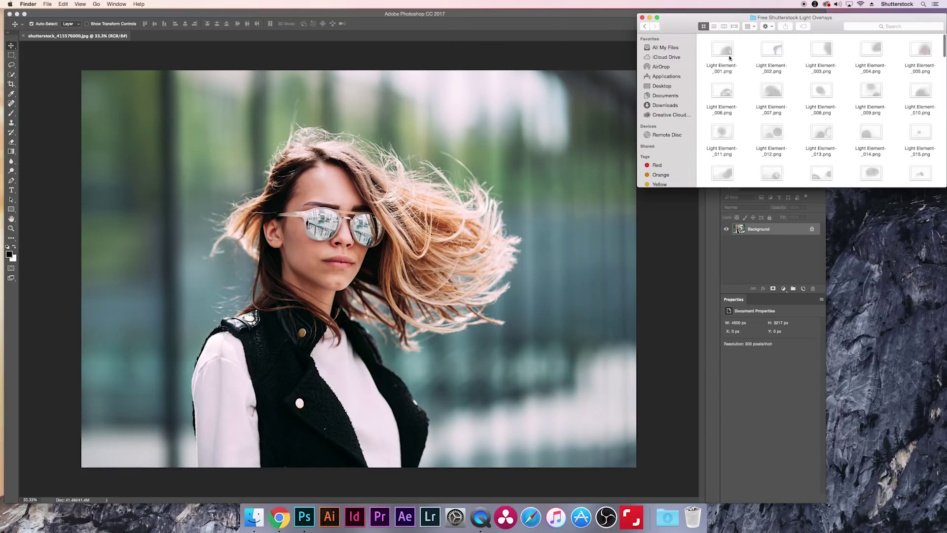
scroll(747, 71, down, 12)
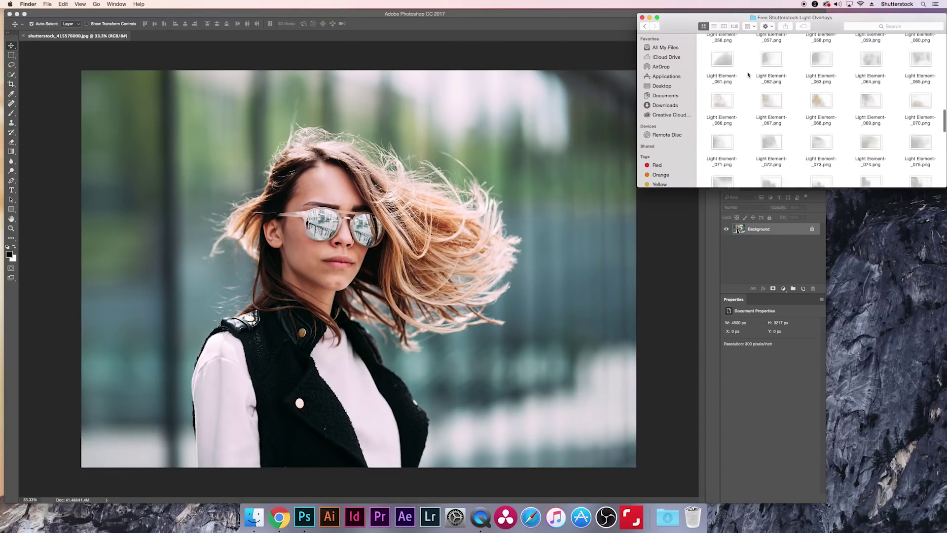
scroll(748, 74, down, 7)
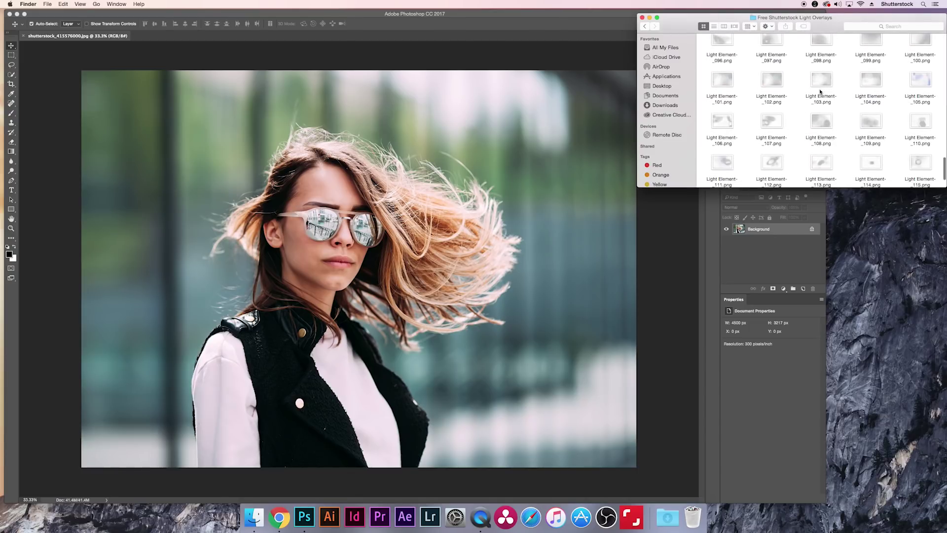
Preview Light Element-103 full size in Quick Look, then return to the folder list.
click(821, 79)
key(space)
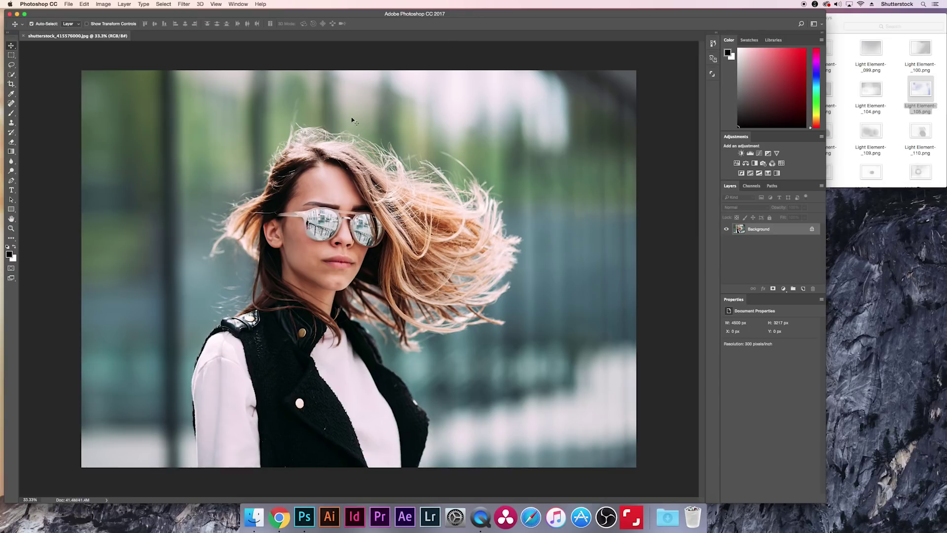
click(846, 63)
scroll(846, 78, up, 15)
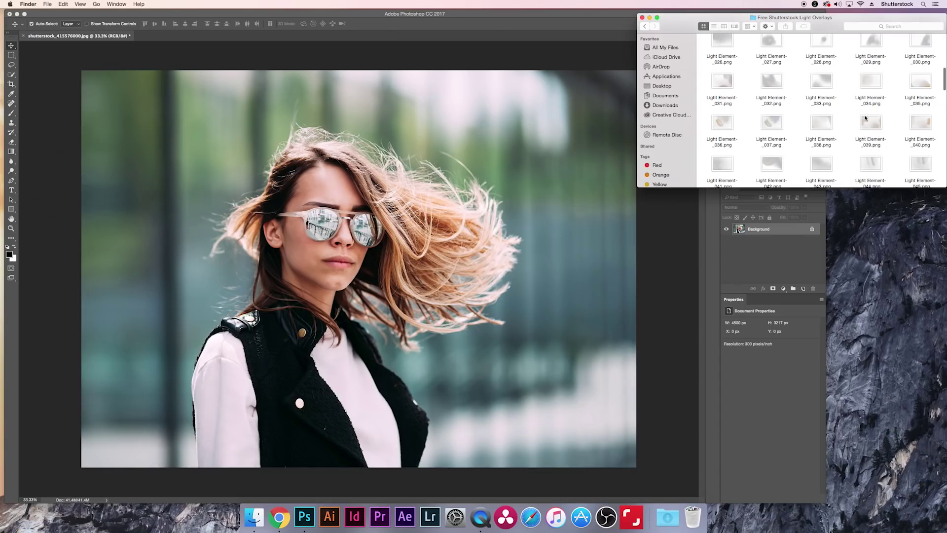
Quick Look Light Element-_039, then drag it onto the Photoshop portrait as a new layer.
click(871, 123)
key(space)
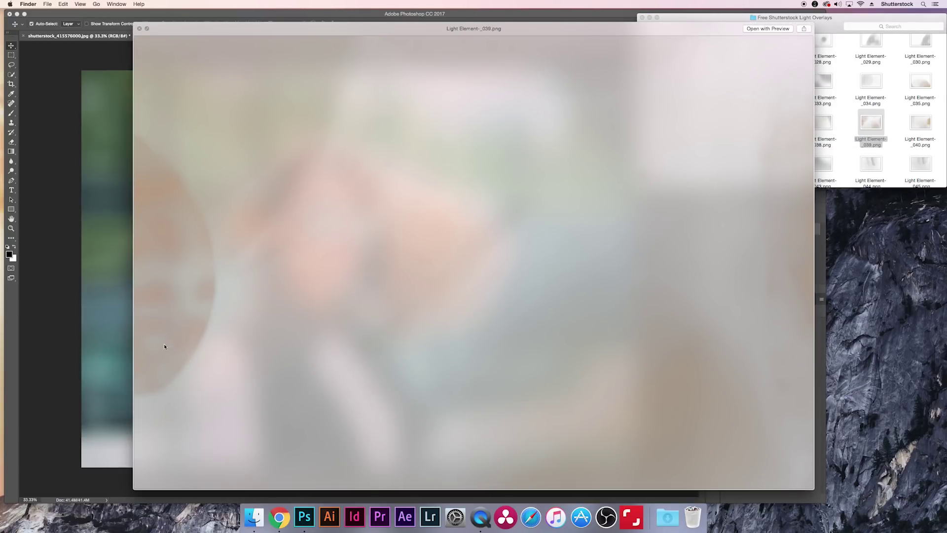
key(space)
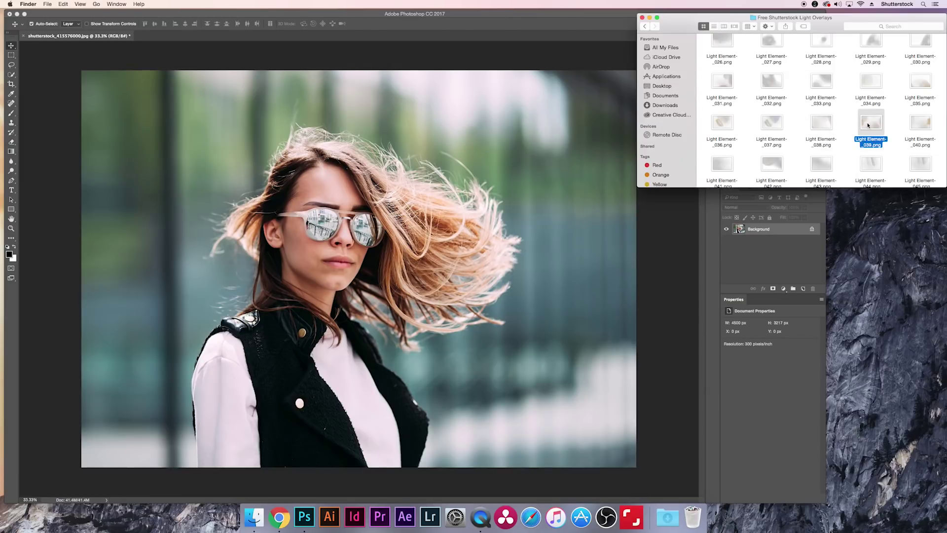
drag(868, 124, 317, 201)
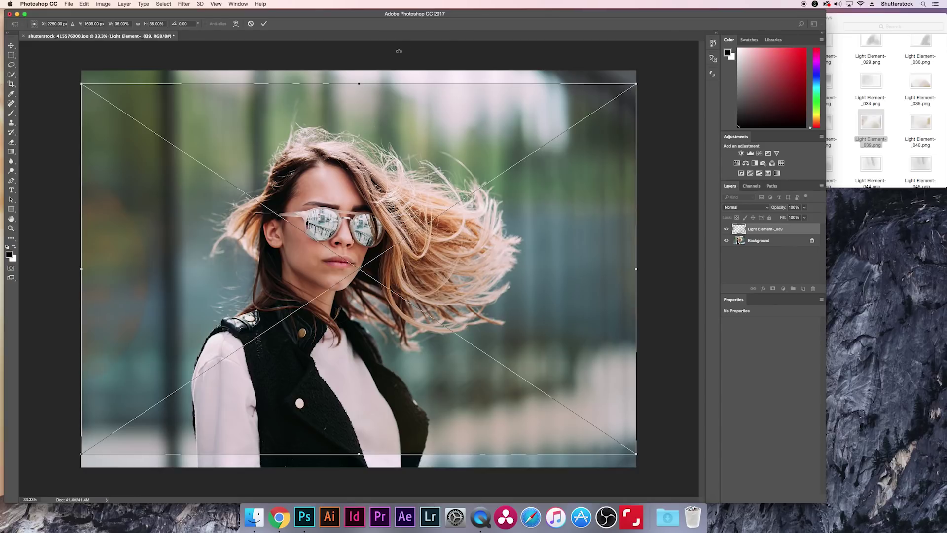
Scale Light Element_039 up to cover the whole photo and set its blend mode to Screen.
drag(635, 81, 666, 63)
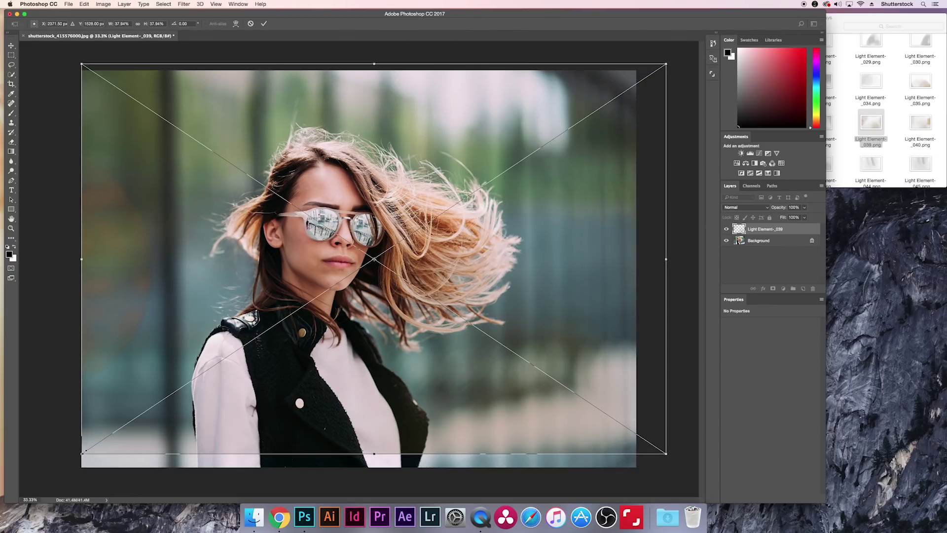
drag(83, 453, 40, 472)
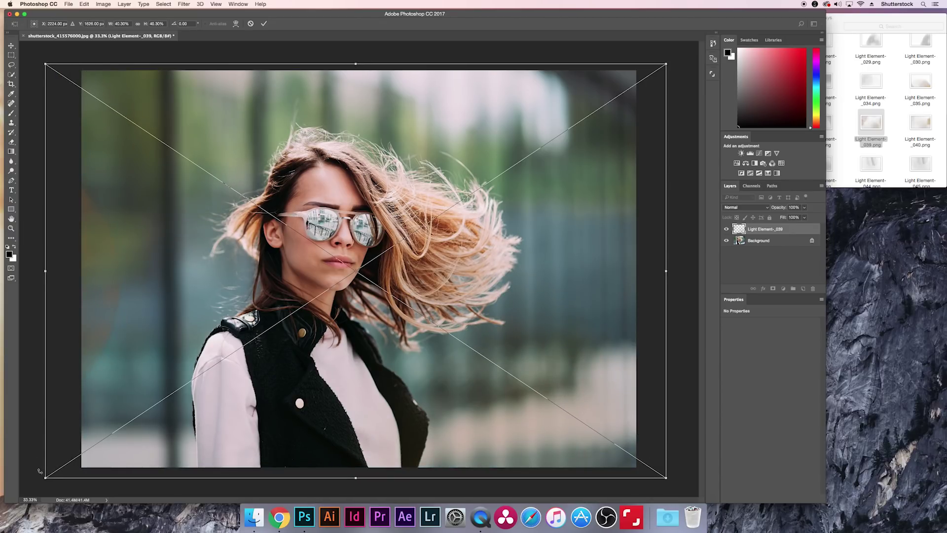
key(Return)
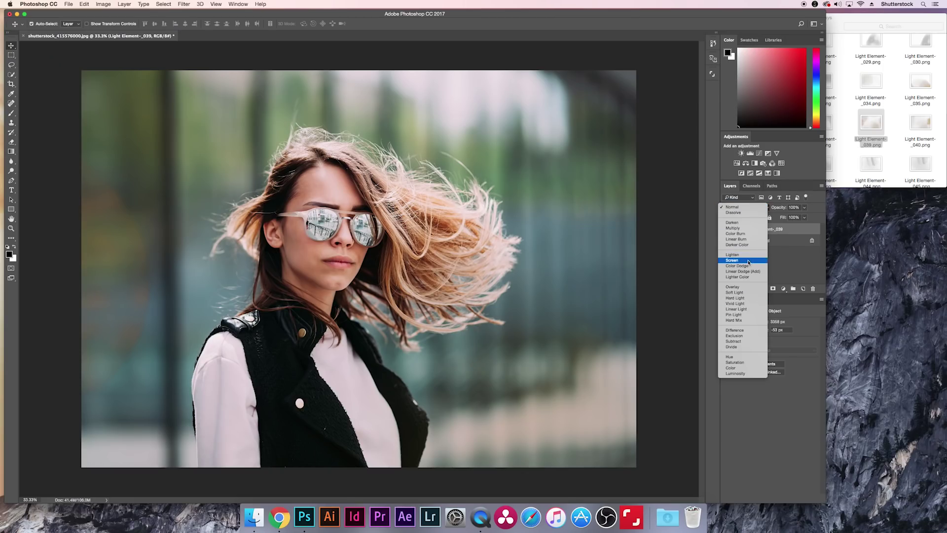
click(747, 260)
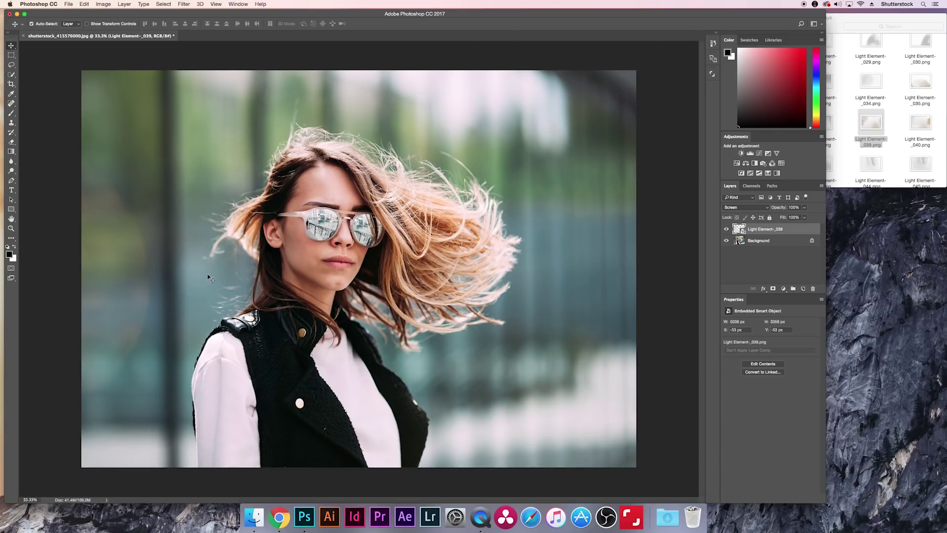
click(845, 161)
Enlarge Light Element_058 and shift it left and down over the photo.
scroll(845, 161, down, 5)
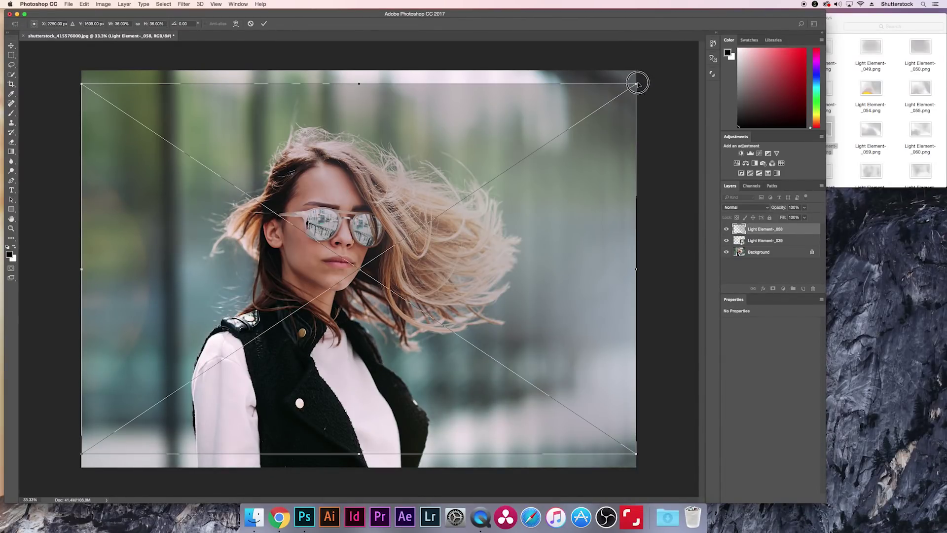
drag(638, 76, 674, 60)
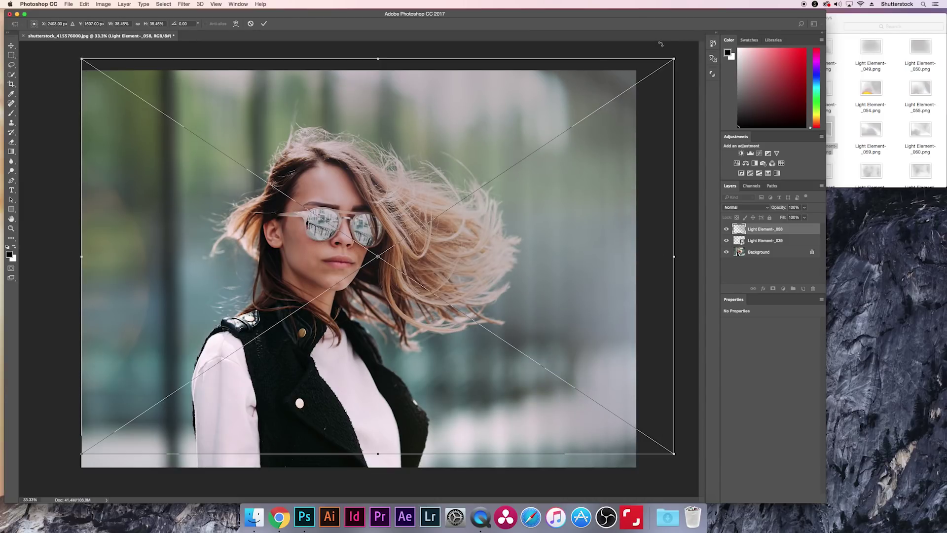
drag(676, 59, 705, 39)
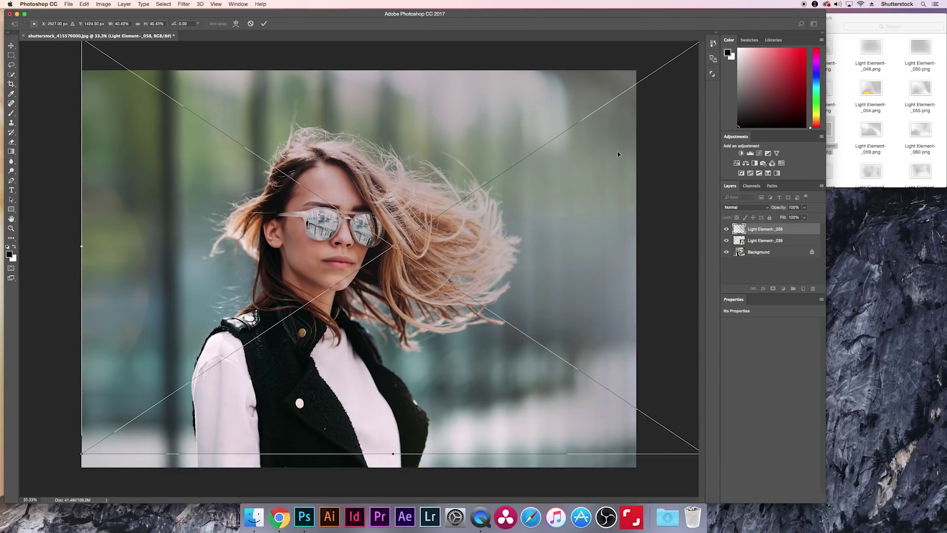
drag(613, 126, 570, 144)
key(Return)
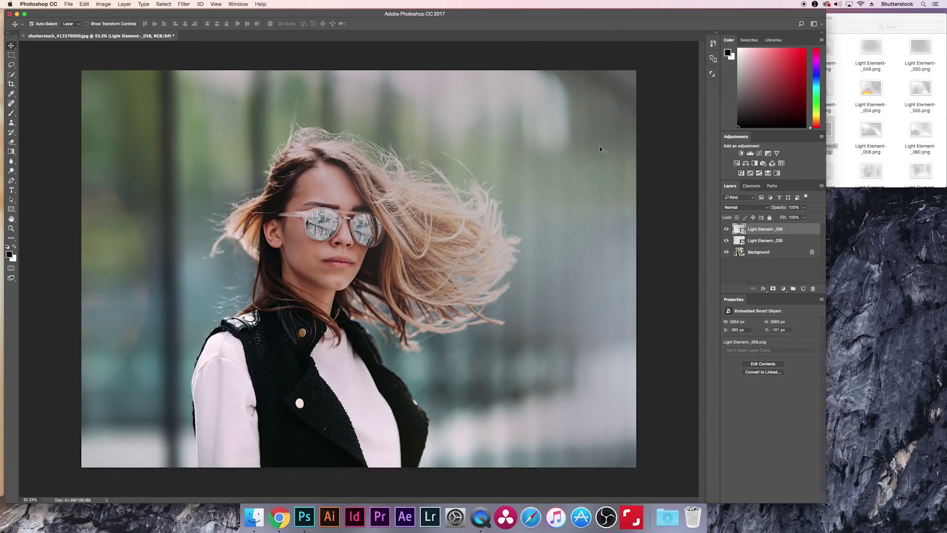
Set Light Element_058's blend mode to Linear Dodge (Add).
click(746, 208)
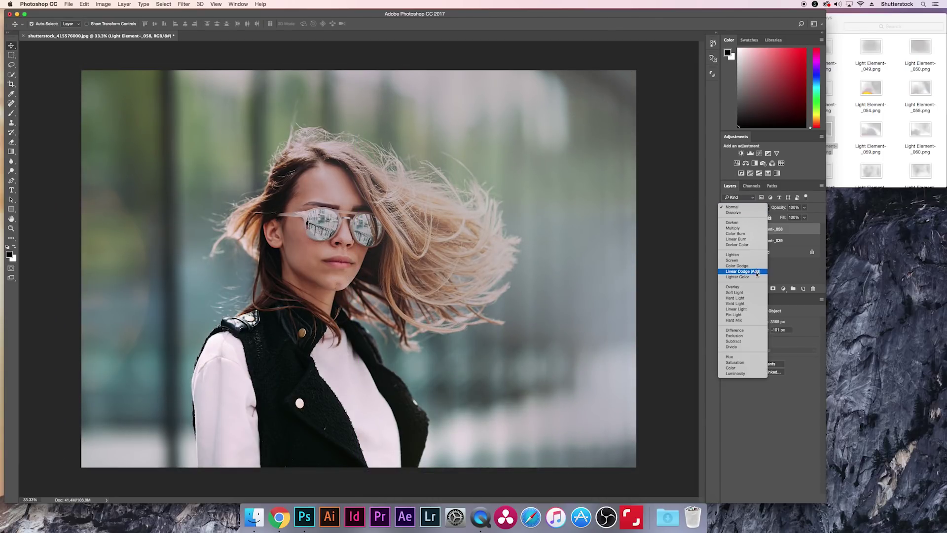
click(755, 271)
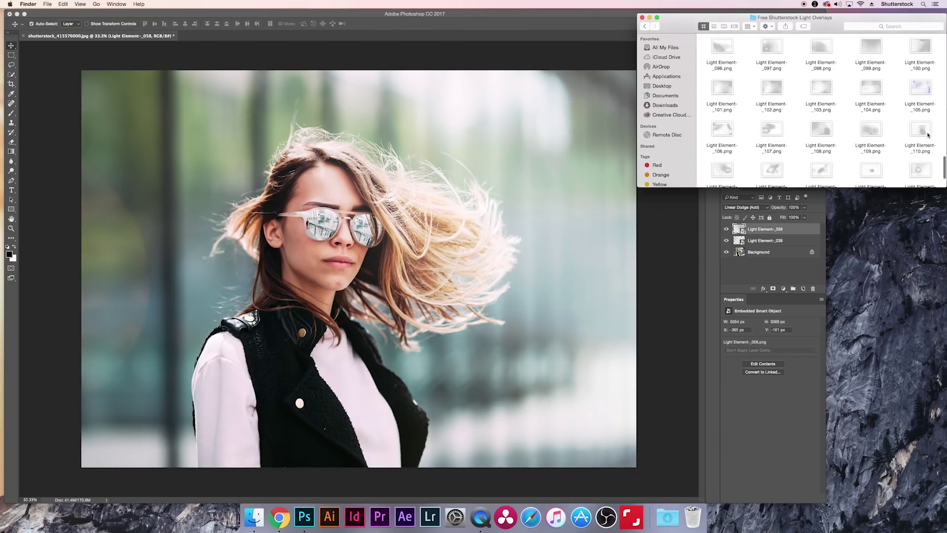
click(926, 127)
Preview Light Element-_110, then enlarge it and position it over the photo.
key(space)
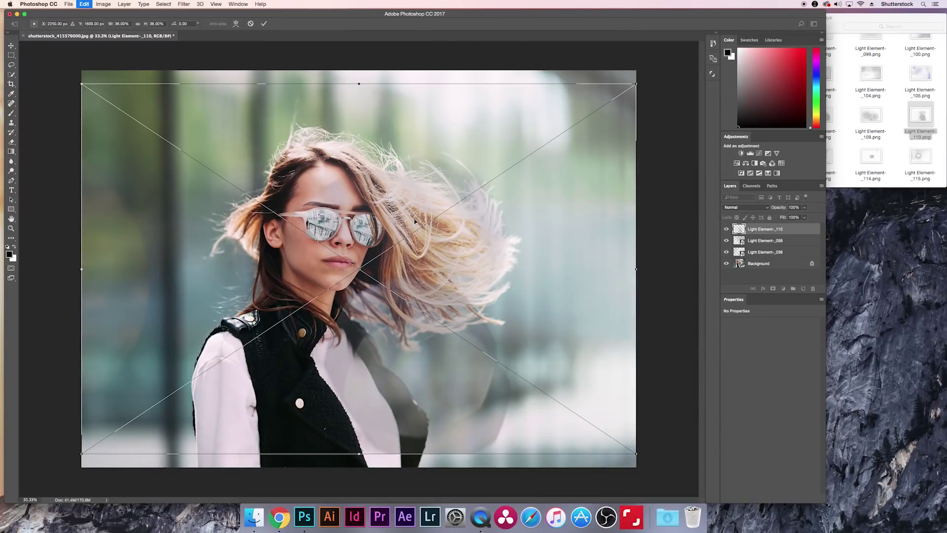
drag(637, 84, 827, 46)
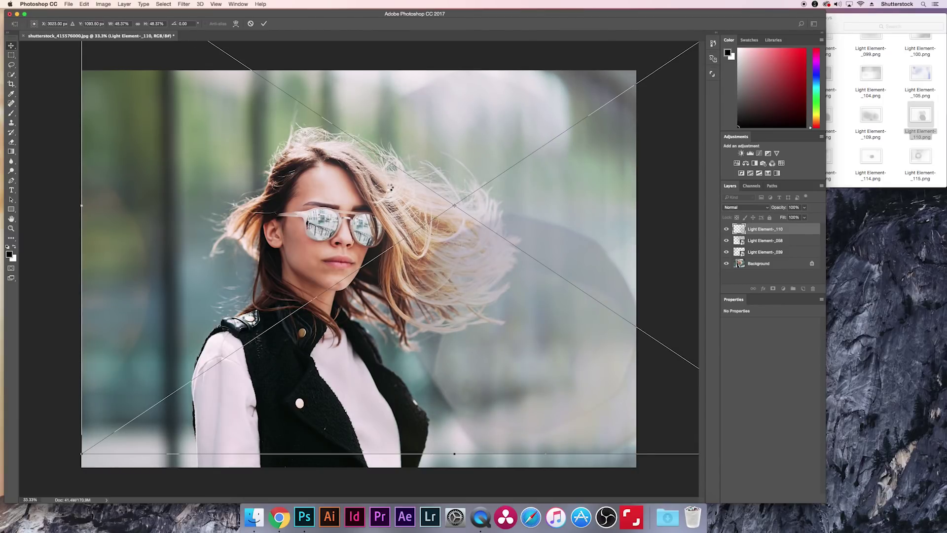
key(Return)
drag(391, 275, 488, 316)
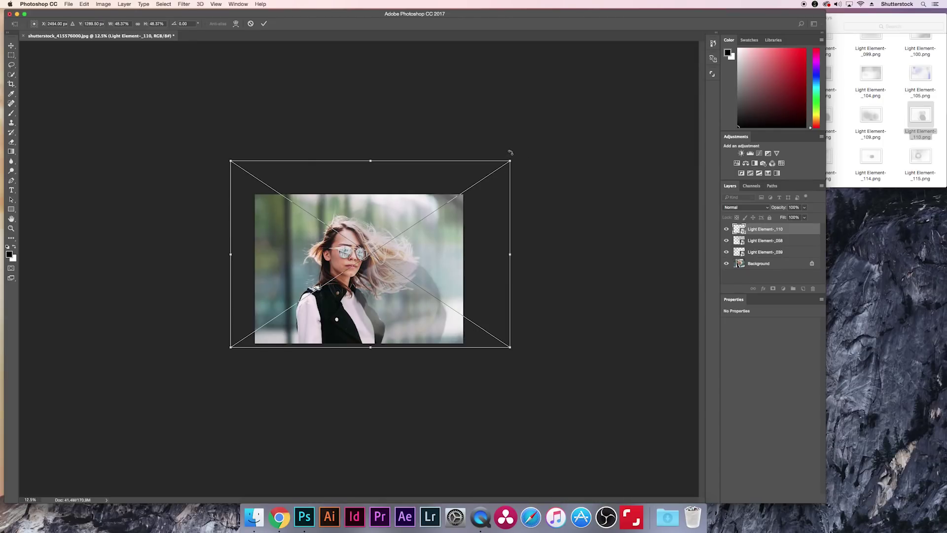
Rotate the Light Element_110 overlay 180°, shift it left over the portrait, and zoom in.
right_click(463, 241)
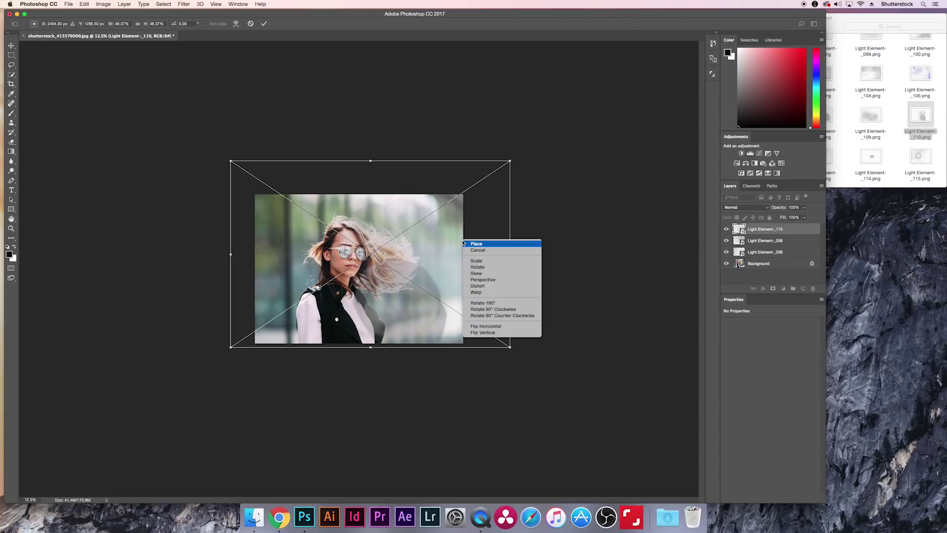
click(495, 303)
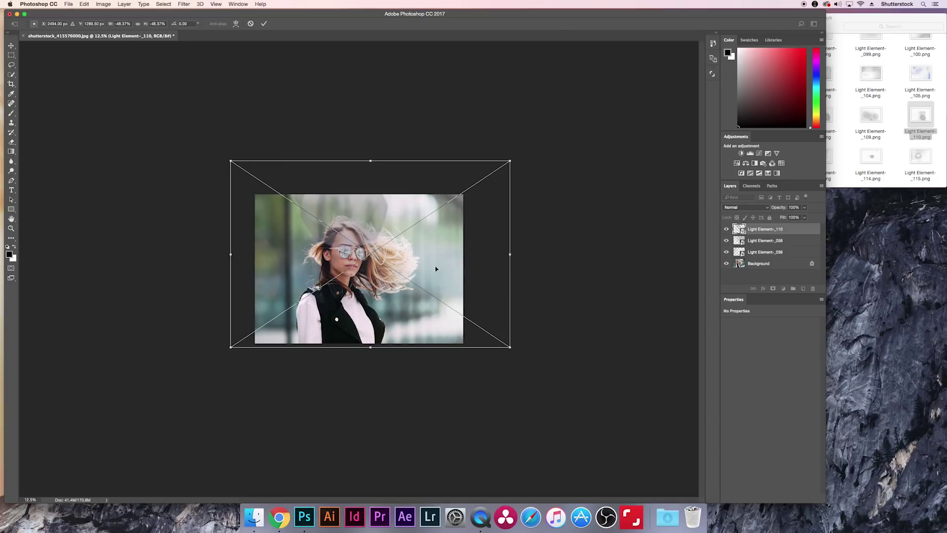
drag(435, 268, 376, 286)
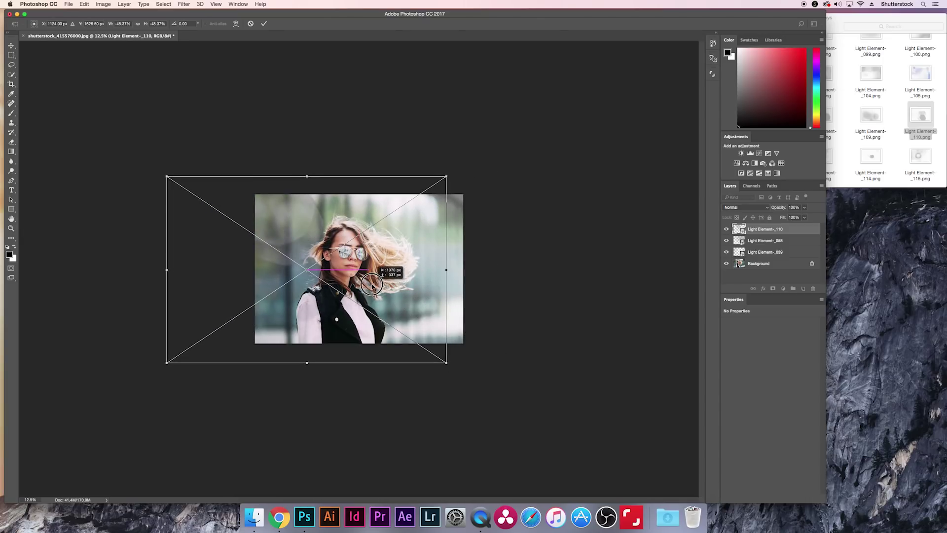
drag(372, 285, 371, 277)
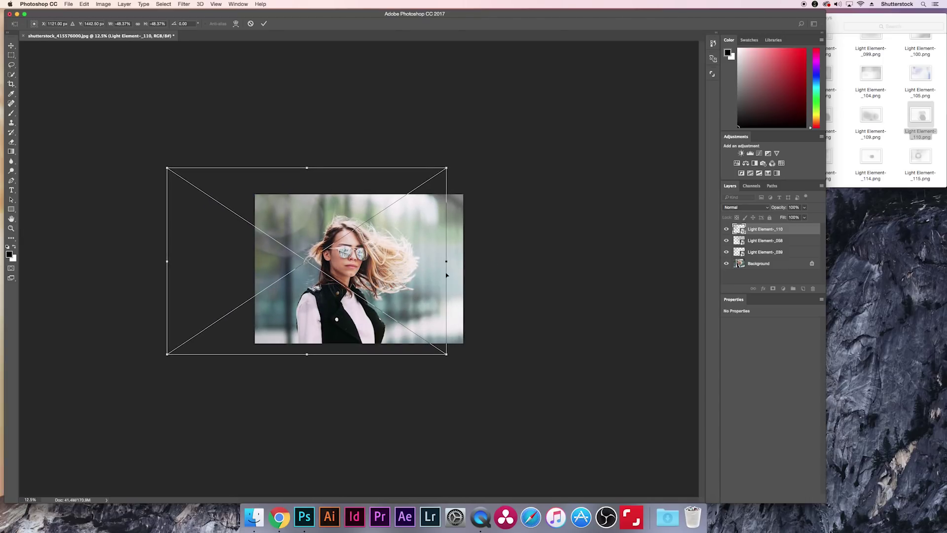
key(Return)
key(z)
key(super+equal)
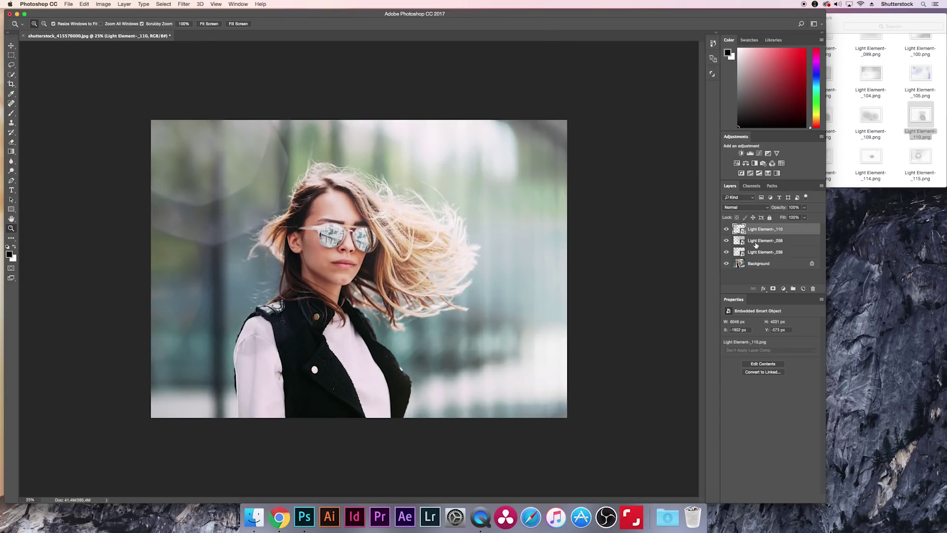
Blend the top light-leak overlay in Screen mode and reposition it on the photo.
click(751, 207)
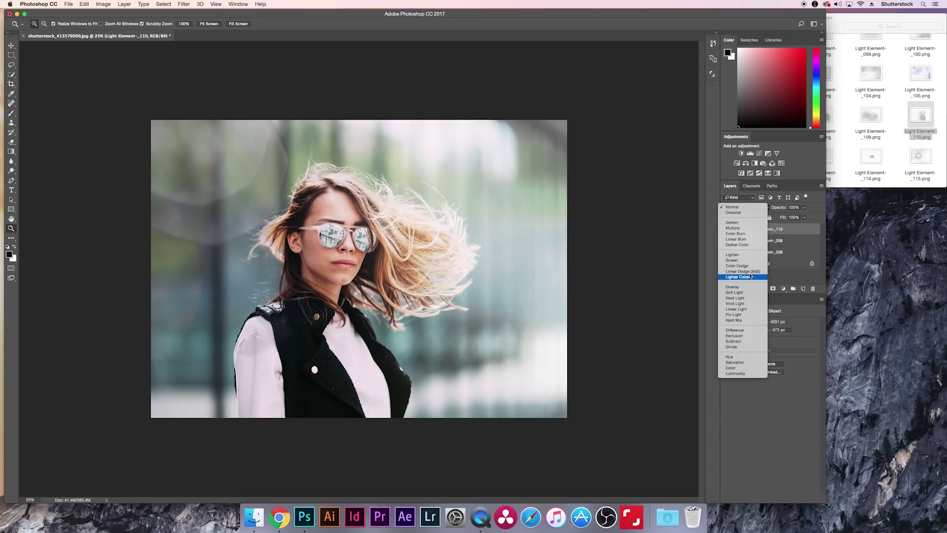
click(750, 261)
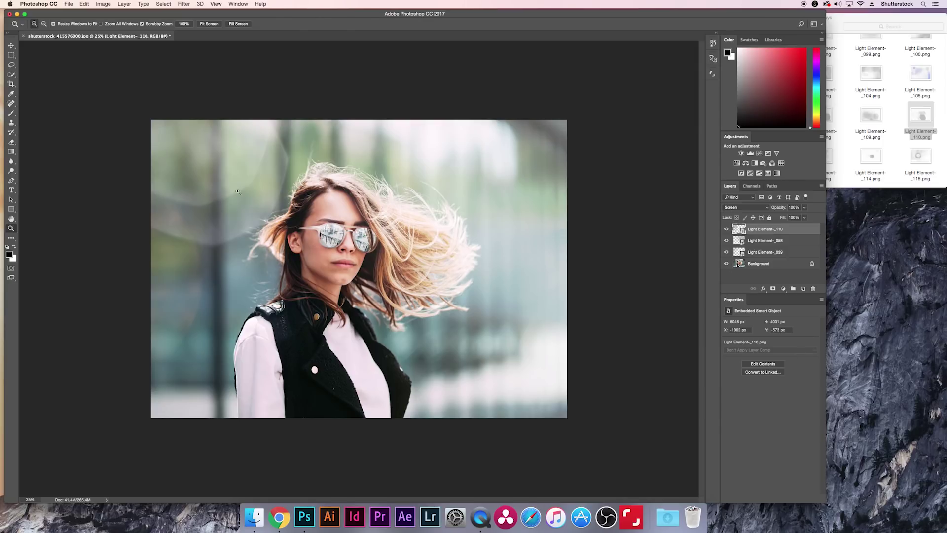
key(v)
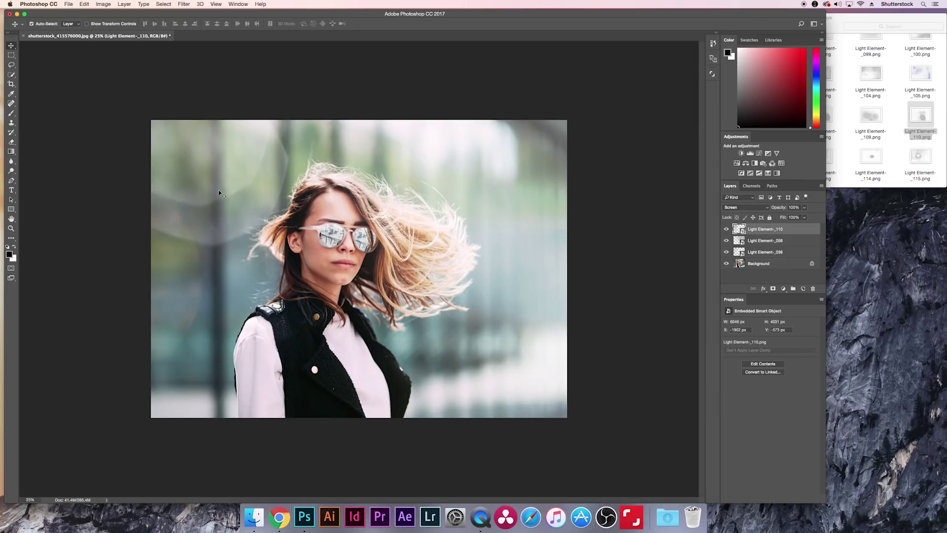
drag(207, 190, 184, 220)
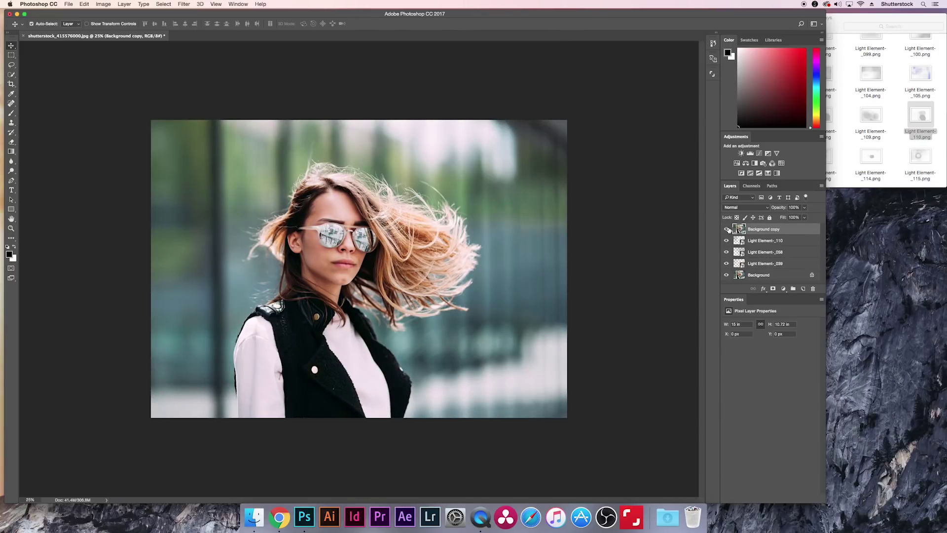
Toggle the Background copy layer's visibility to compare, leaving it hidden.
click(727, 229)
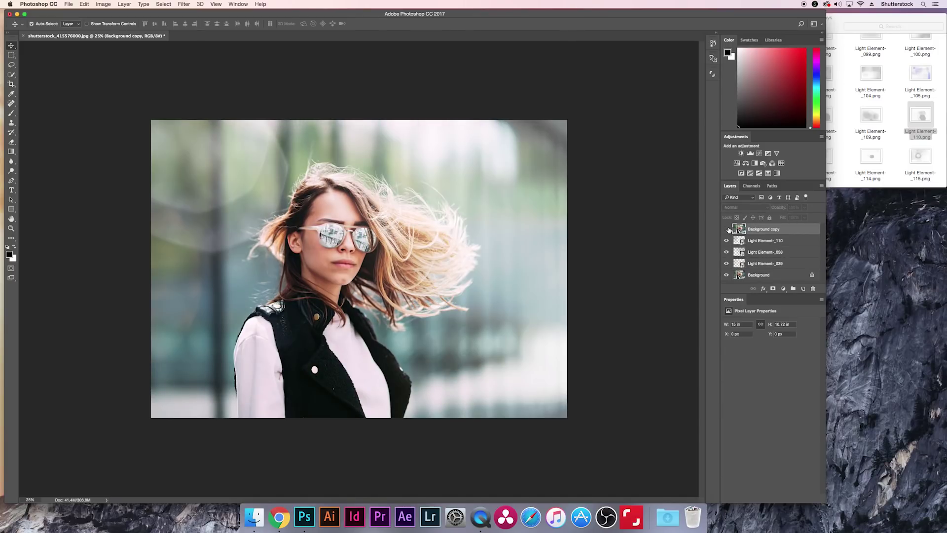
click(727, 229)
click(727, 229)
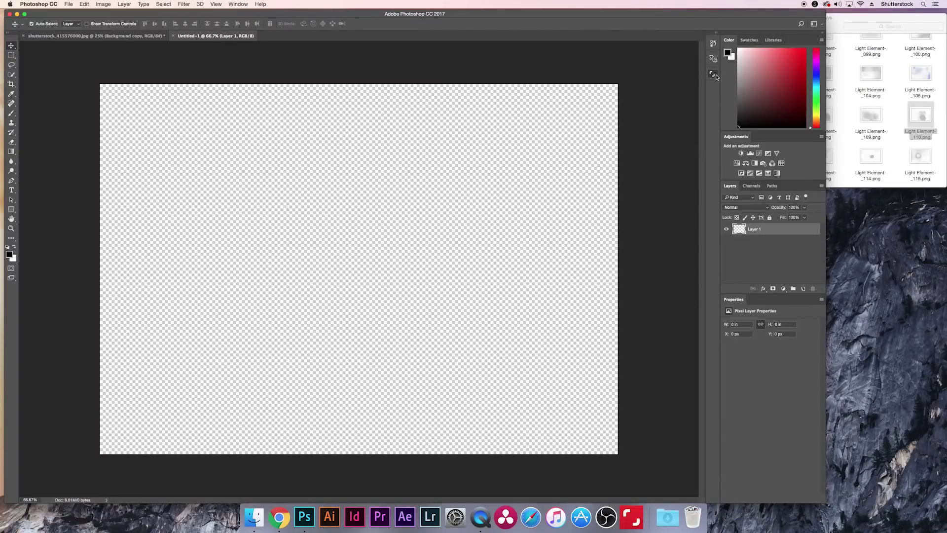
Open the Shutterstock panel showing its curated collections.
click(713, 74)
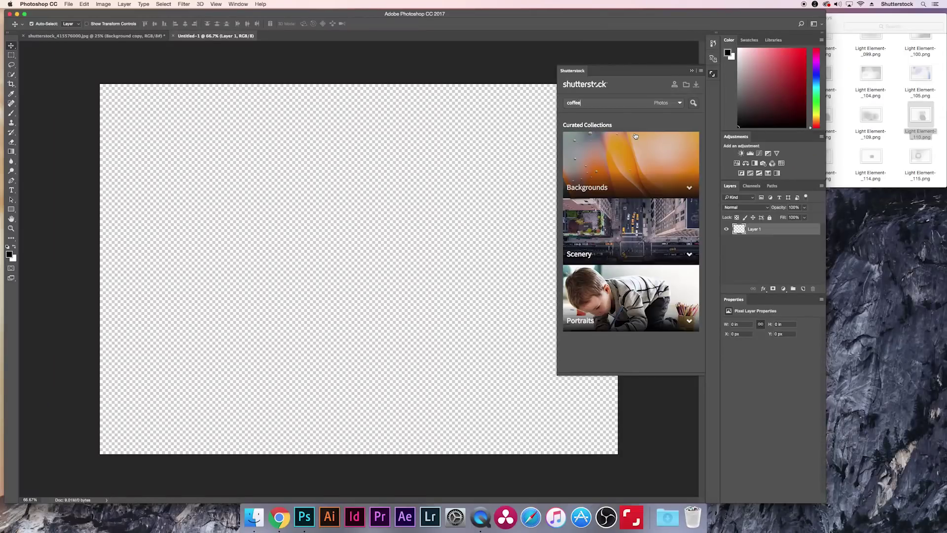
Search Shutterstock for 'coffee shop' and scroll through the results.
key(Return)
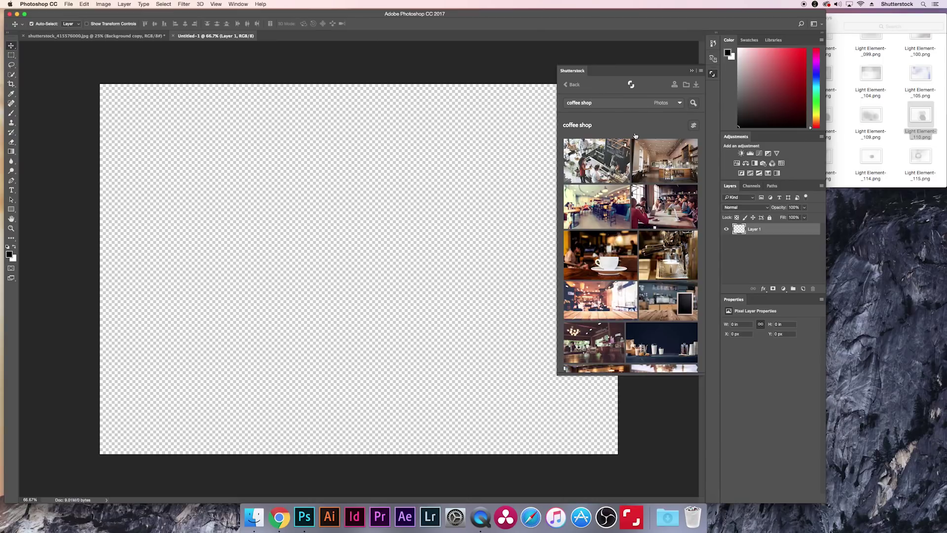
scroll(636, 135, down, 5)
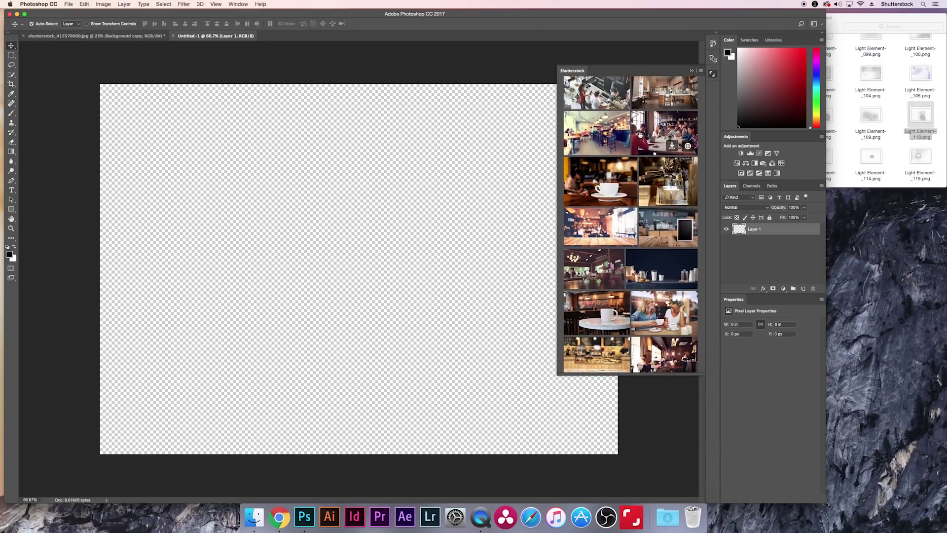
scroll(638, 135, down, 5)
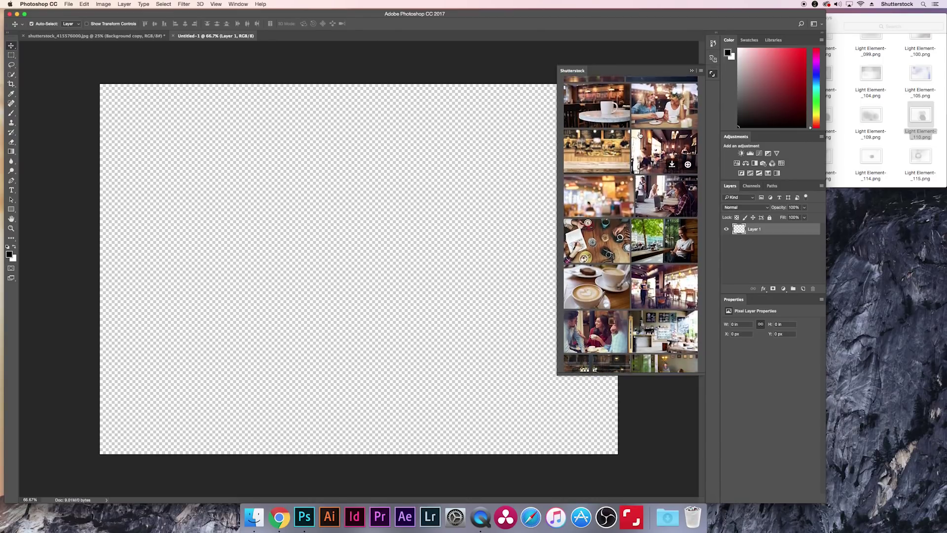
scroll(639, 135, down, 3)
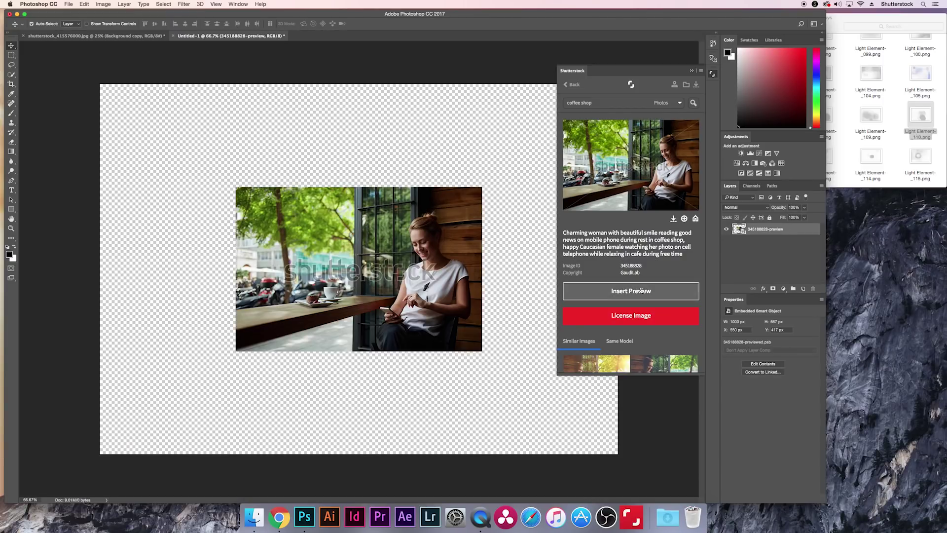
Collapse the Shutterstock panel, then scale the coffee-shop photo up and shift it left to fill the canvas.
click(691, 72)
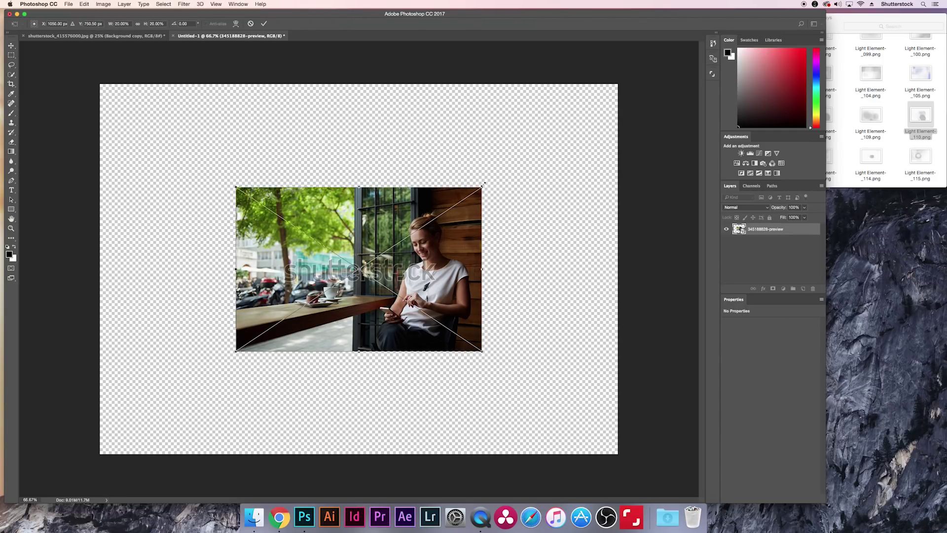
drag(484, 187, 675, 59)
drag(237, 353, 62, 466)
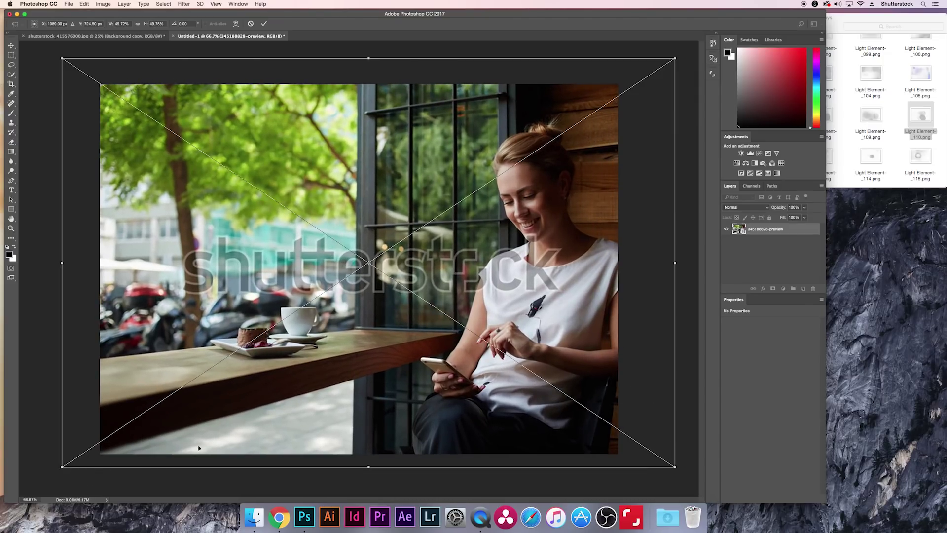
drag(335, 418, 292, 413)
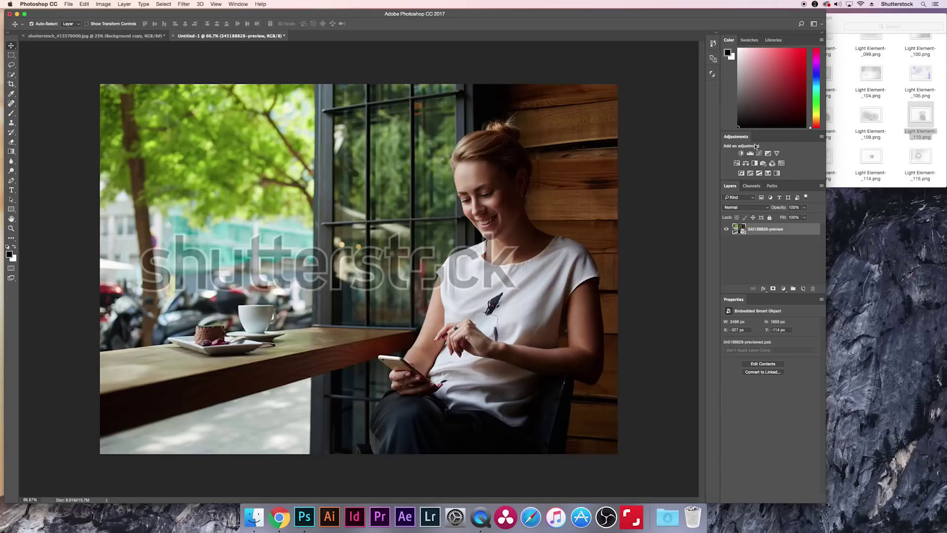
Place Light Element-_120.png on the coffee-shop photo, enlarge it past the edges, and move it down-left.
click(861, 94)
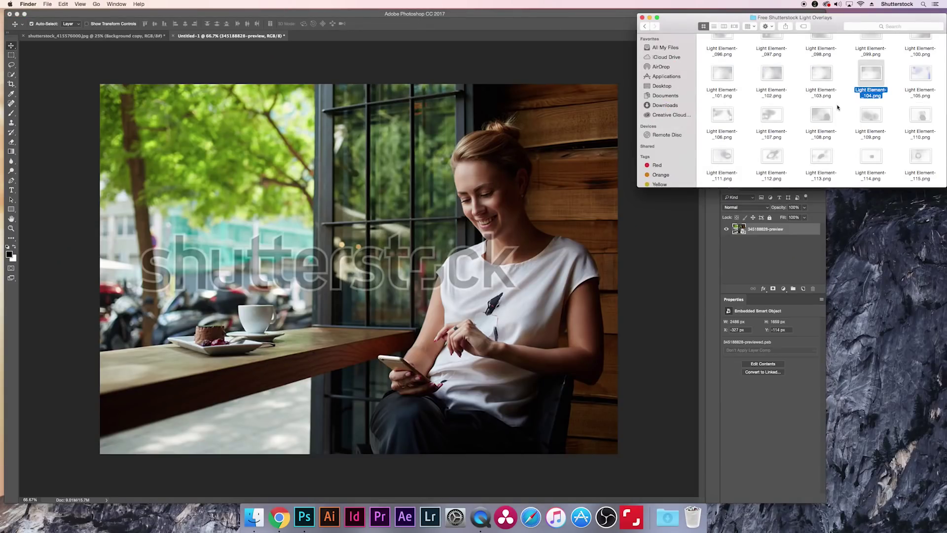
scroll(837, 107, down, 3)
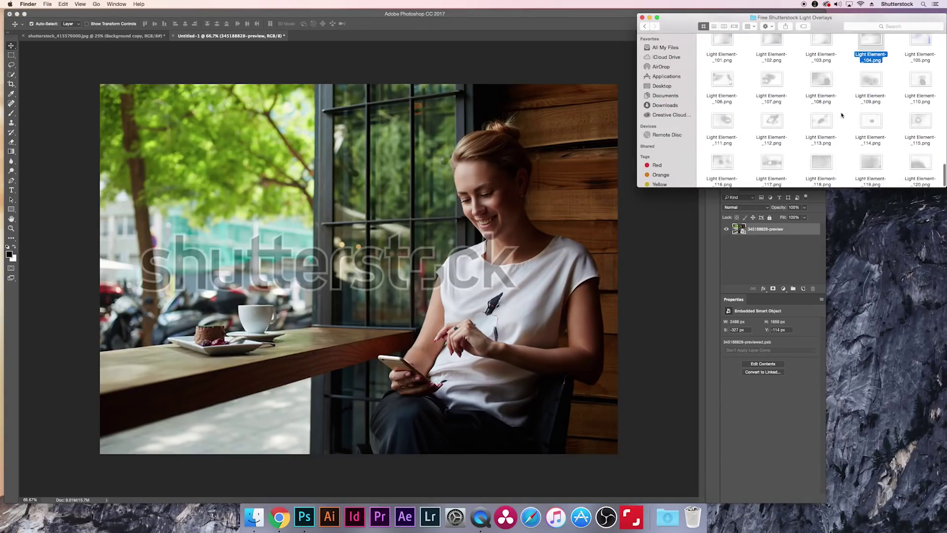
click(937, 164)
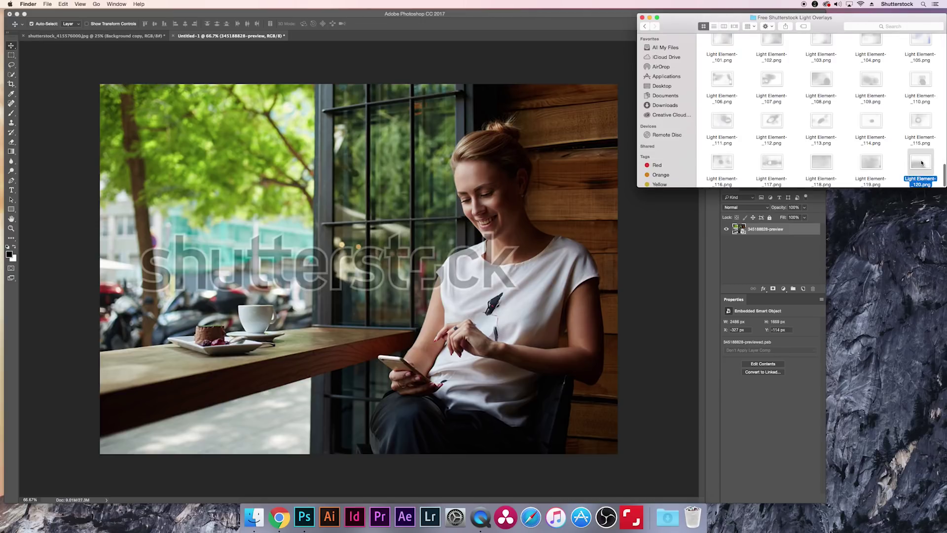
drag(921, 163, 376, 193)
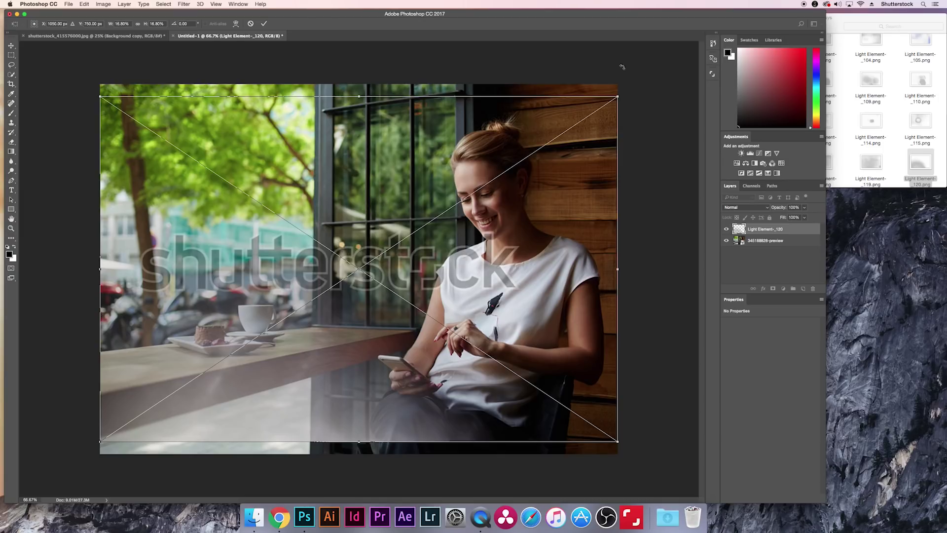
drag(618, 92, 793, 35)
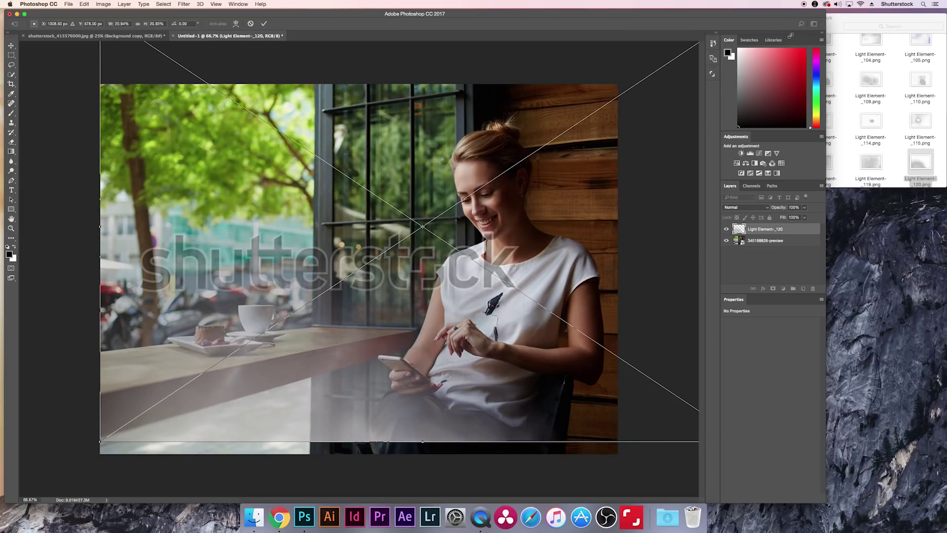
key(Return)
drag(346, 376, 255, 394)
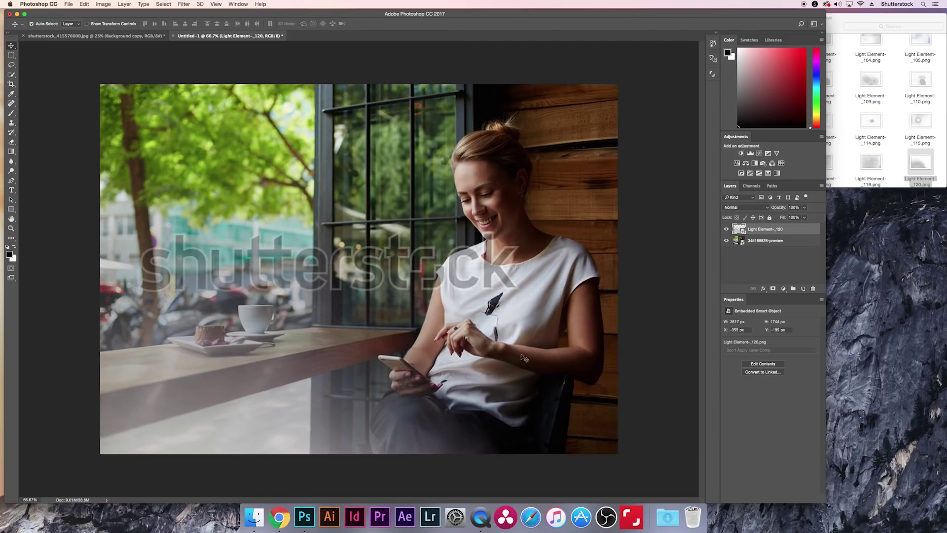
Try Screen, then set the Light Element-_120 overlay's blend mode to Linear Dodge (Add).
click(746, 211)
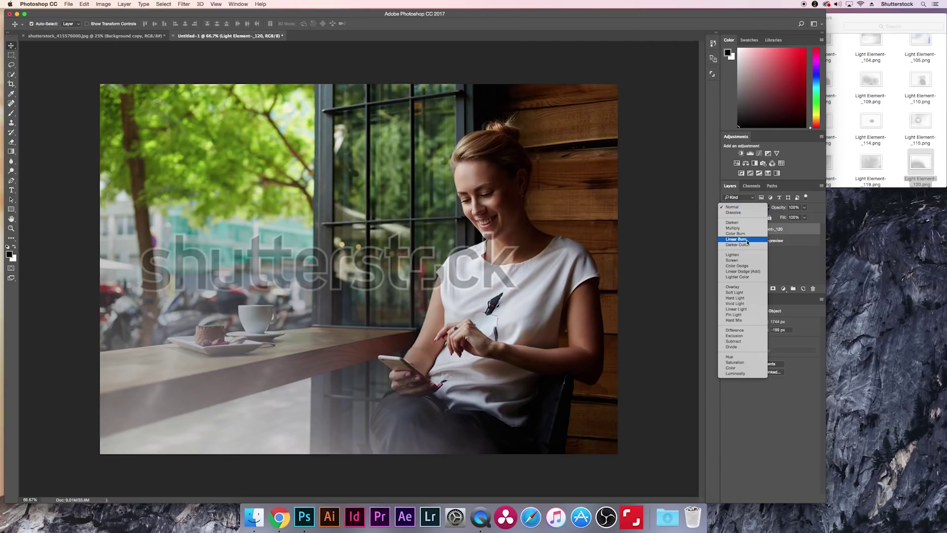
click(748, 263)
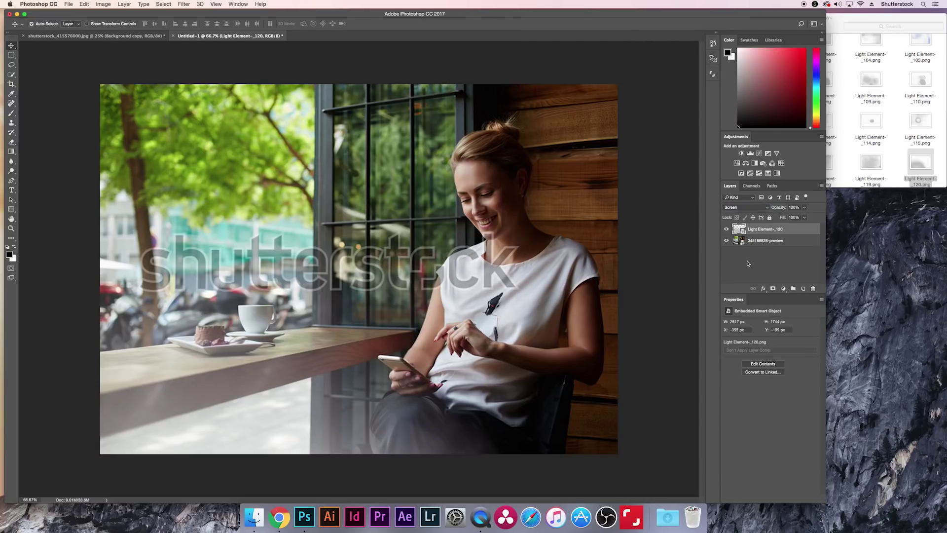
click(745, 208)
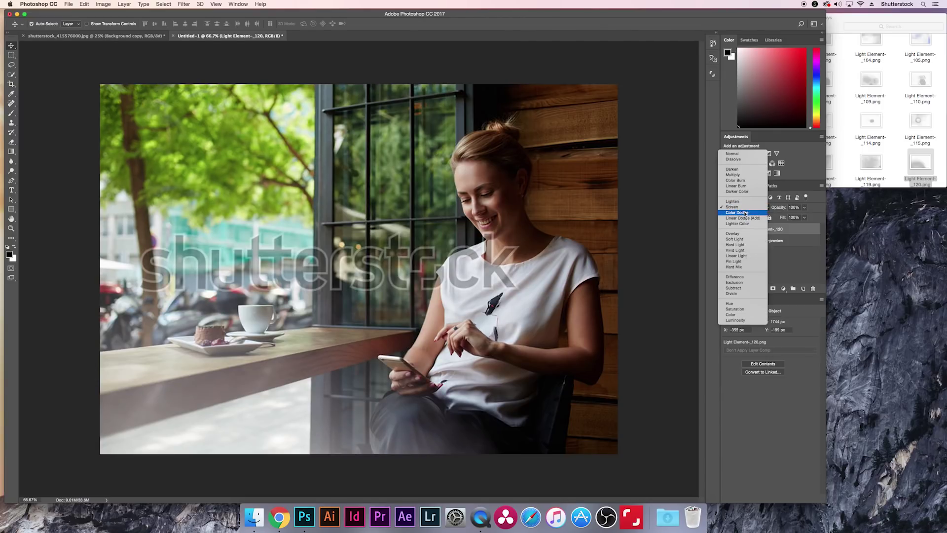
click(746, 219)
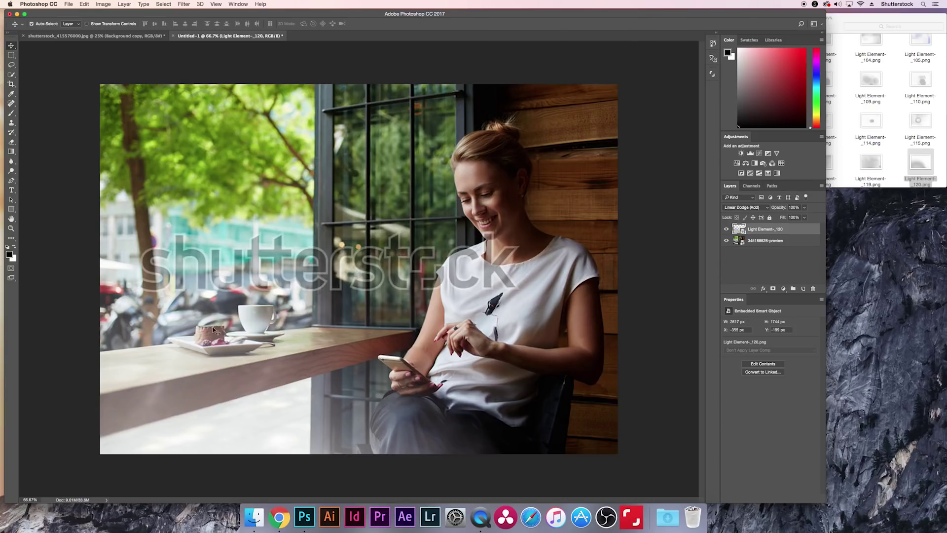
Preview Light Element-_068 and place it onto the coffee-shop photo as a new layer.
click(893, 174)
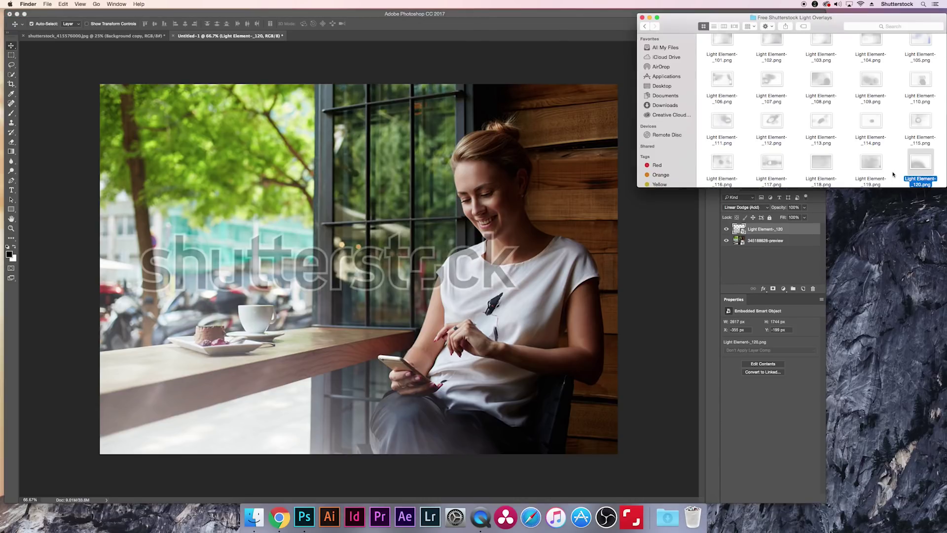
scroll(898, 171, up, 1)
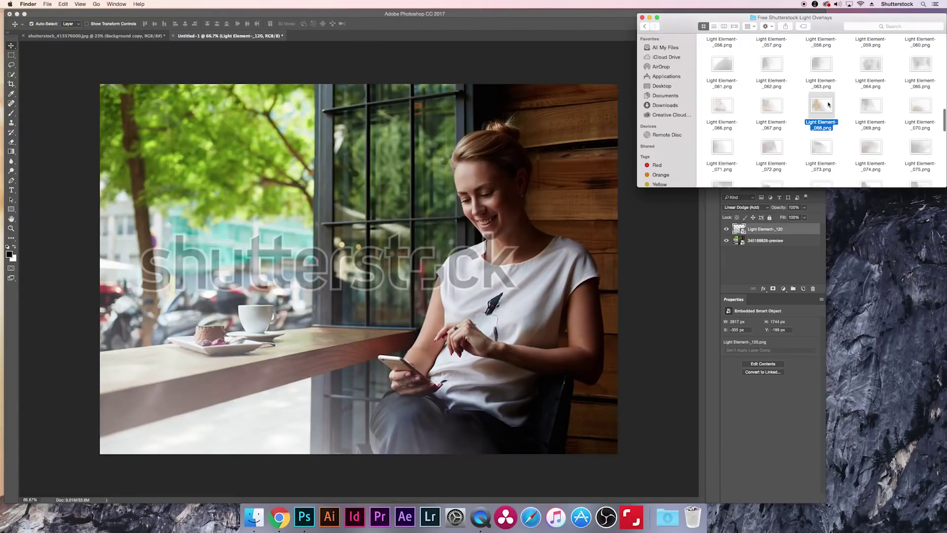
key(space)
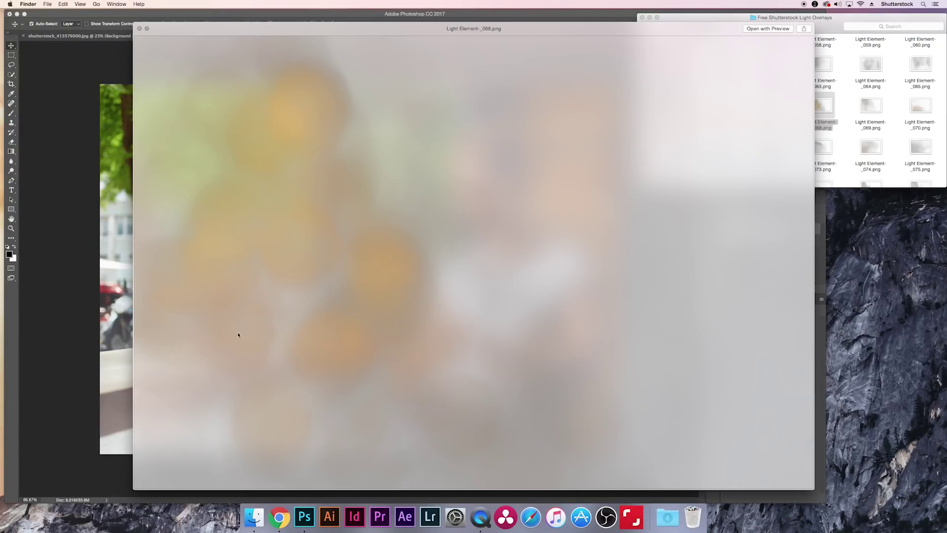
key(space)
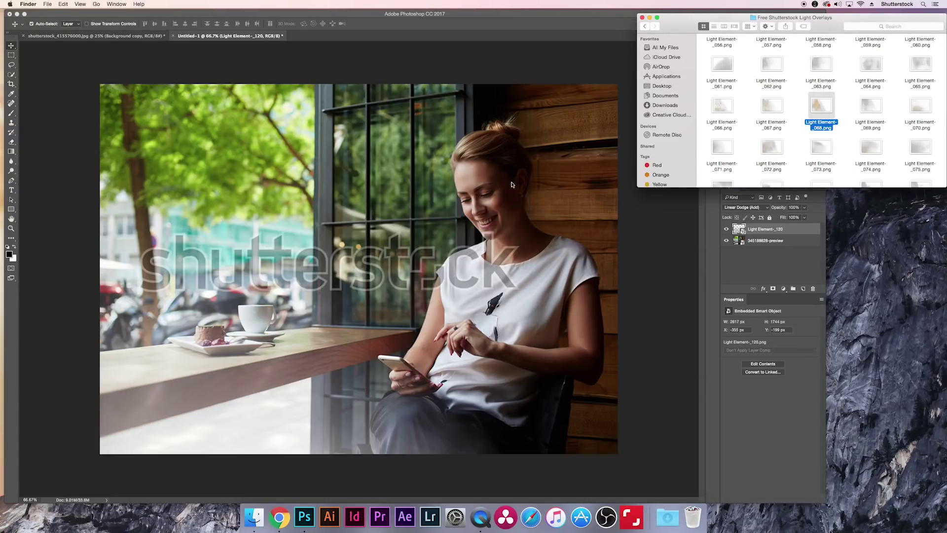
drag(821, 105, 412, 212)
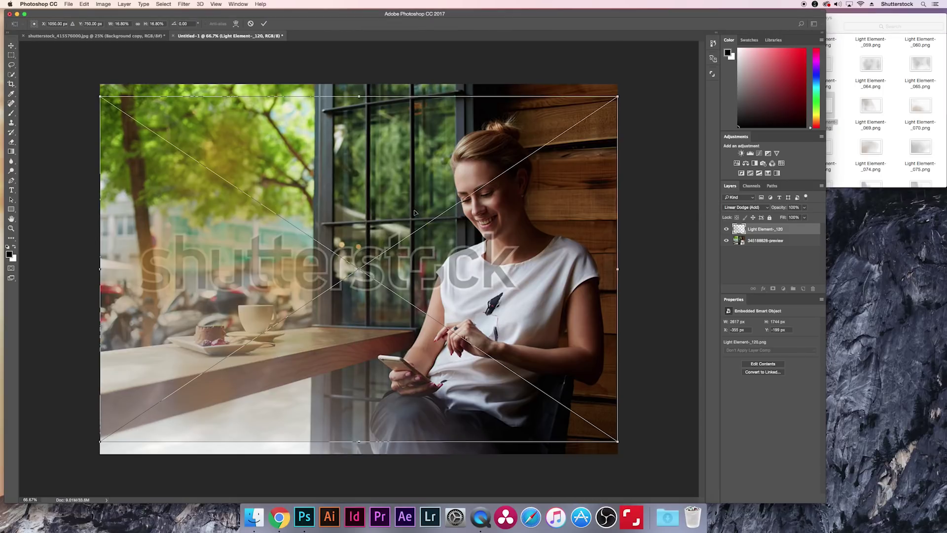
Enlarge the Light Element-_068 overlay past both corners and shift it upward.
drag(99, 98, 73, 78)
drag(618, 442, 661, 469)
key(Return)
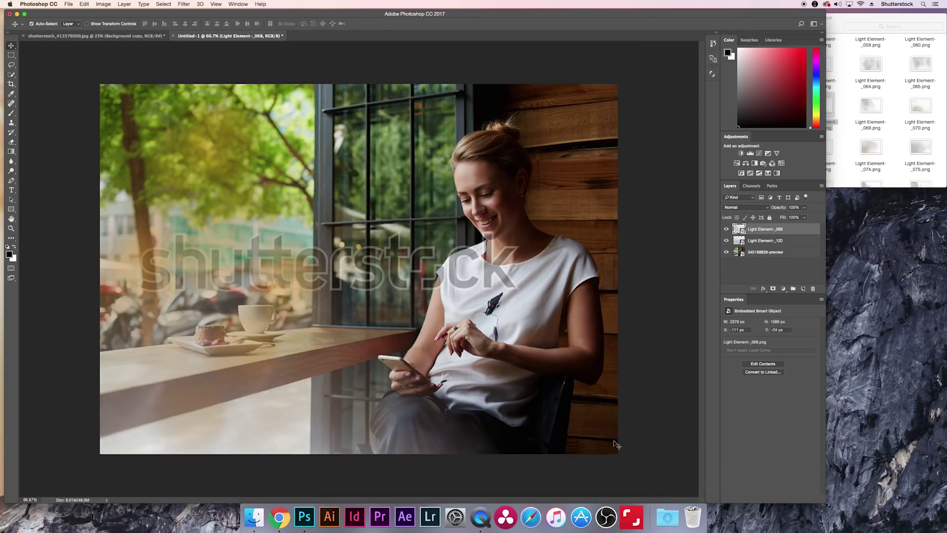
drag(255, 297, 219, 287)
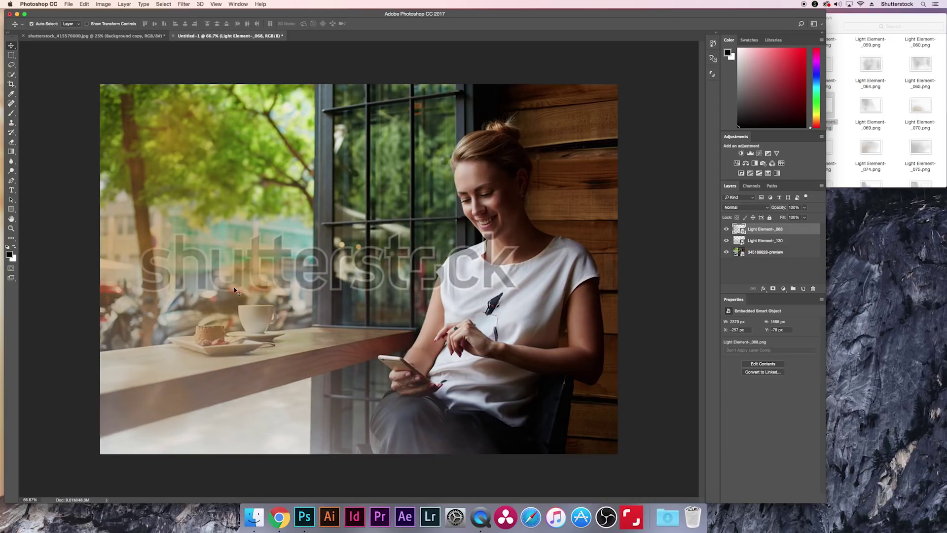
Blend Light Element-_068 with Screen, then select Light Element-_120 for transforming with Cmd+T.
click(754, 208)
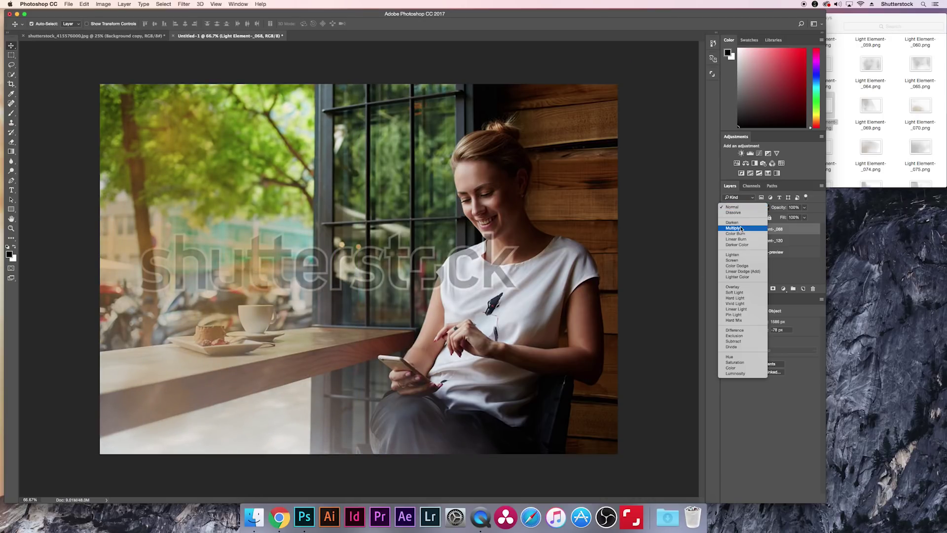
click(744, 259)
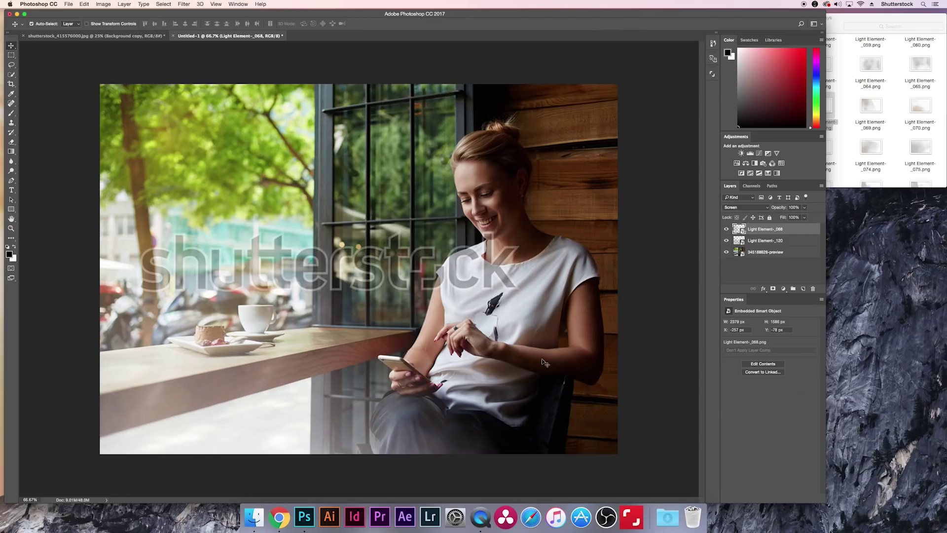
click(755, 241)
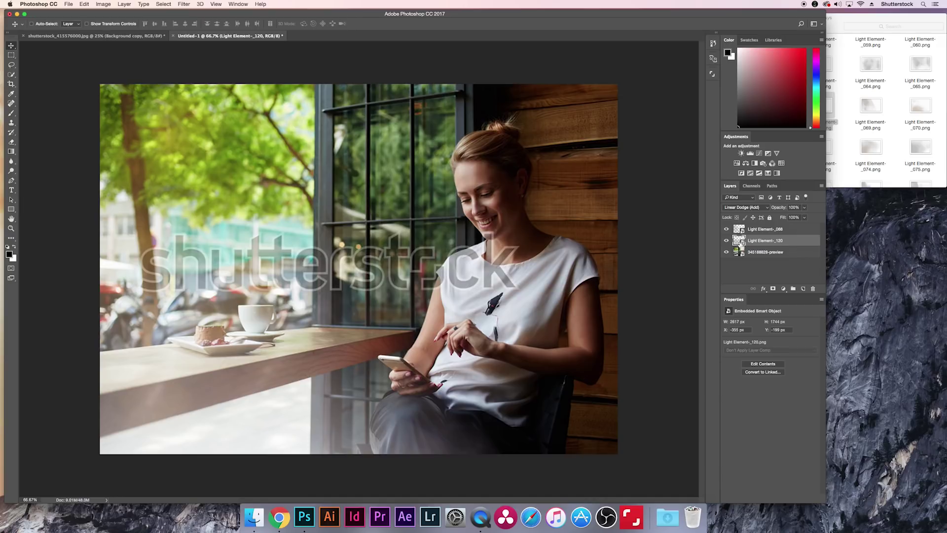
key(super+t)
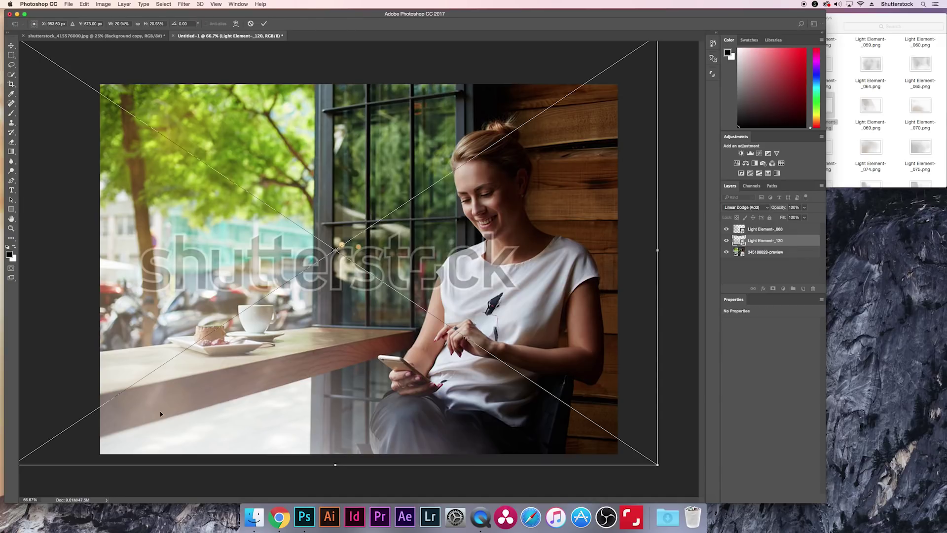
Flip Light Element-_120 horizontally and set its opacity to 43% and fill to 74%.
right_click(160, 413)
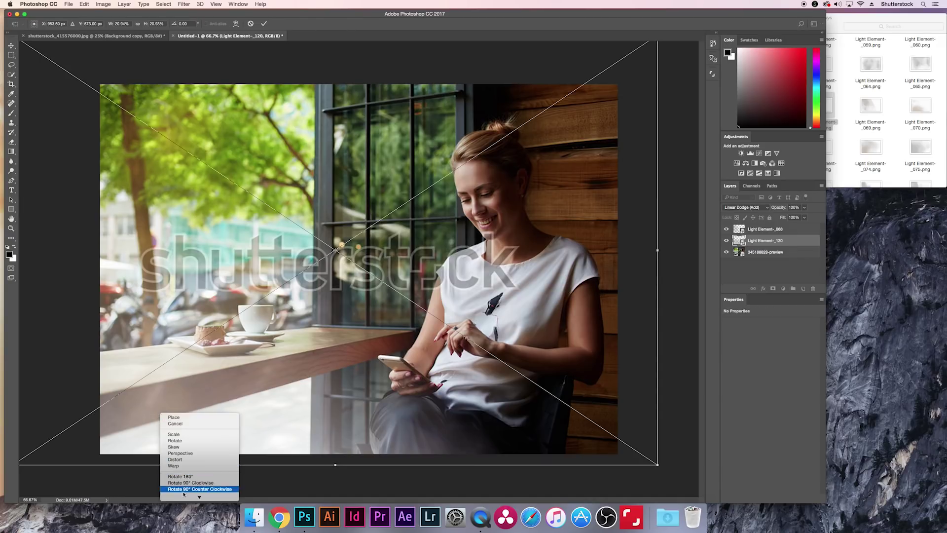
click(187, 492)
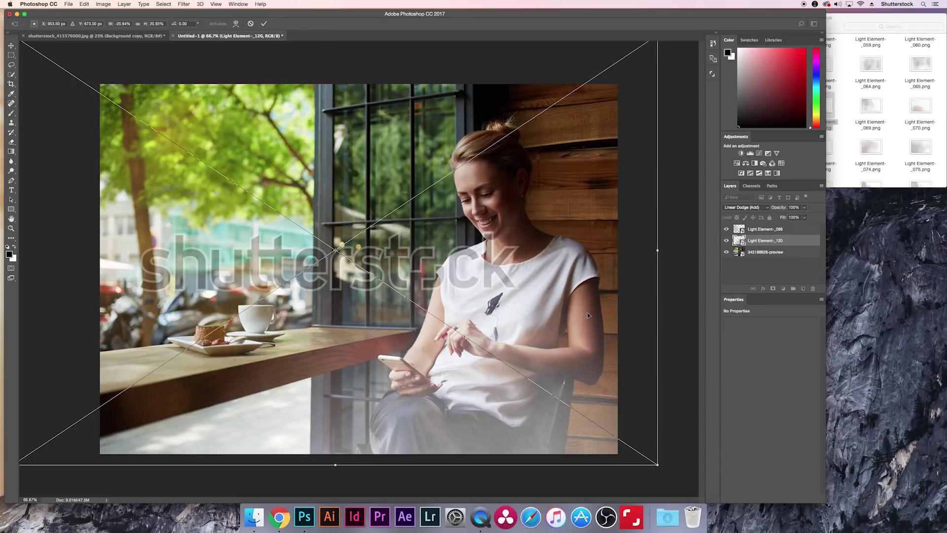
click(804, 207)
drag(787, 217, 789, 217)
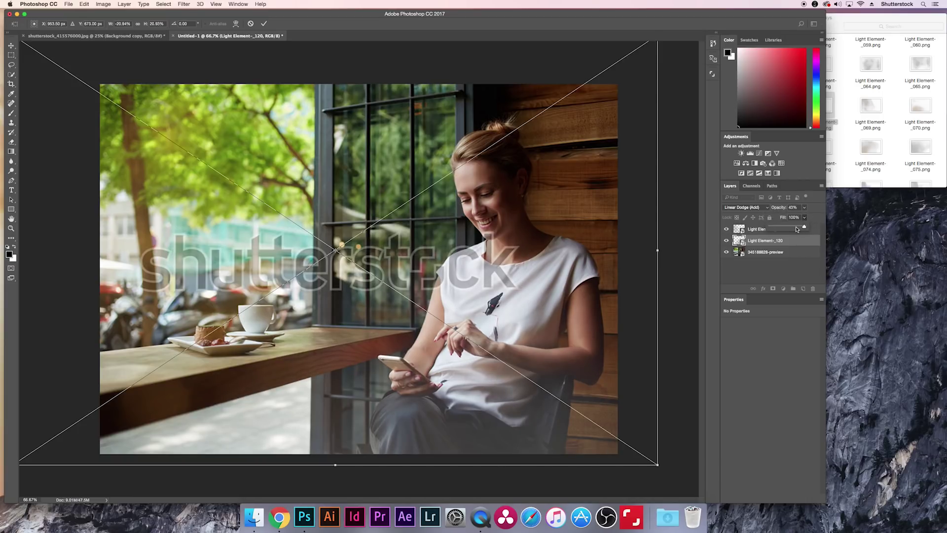
drag(794, 227, 796, 228)
key(Return)
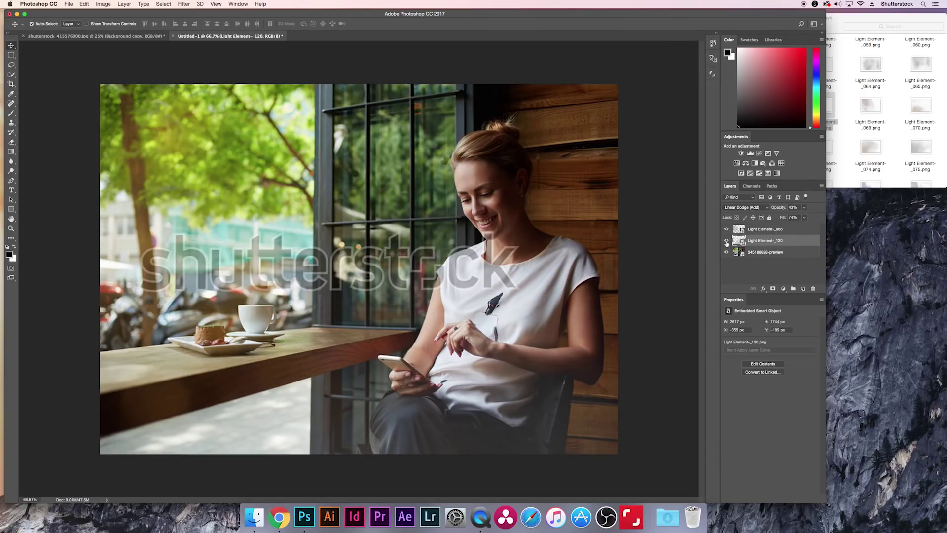
Toggle the Light Element-_120 layer's visibility off and on to compare.
click(726, 241)
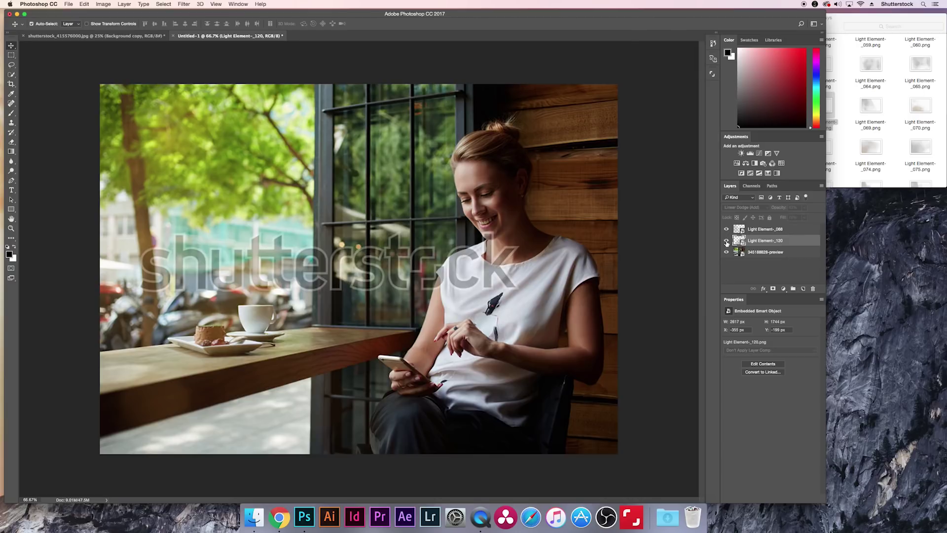
click(726, 241)
click(726, 241)
click(726, 240)
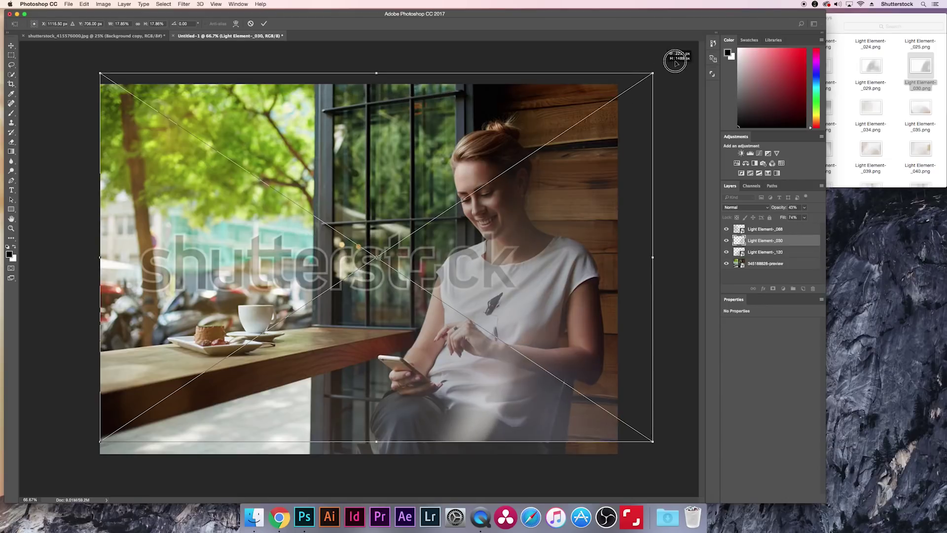
Commit Light Element-_030, rotate it 180° and move its glow left over the tree.
key(Return)
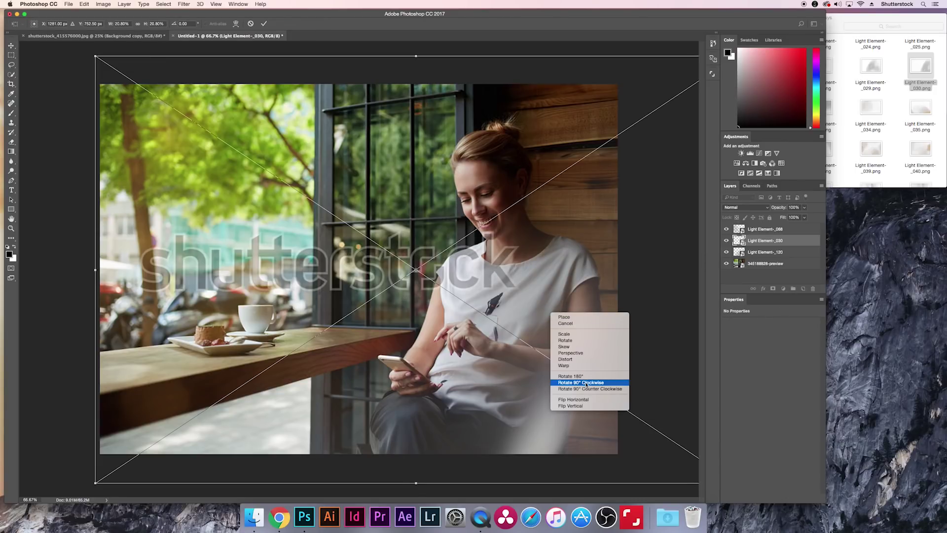
click(571, 376)
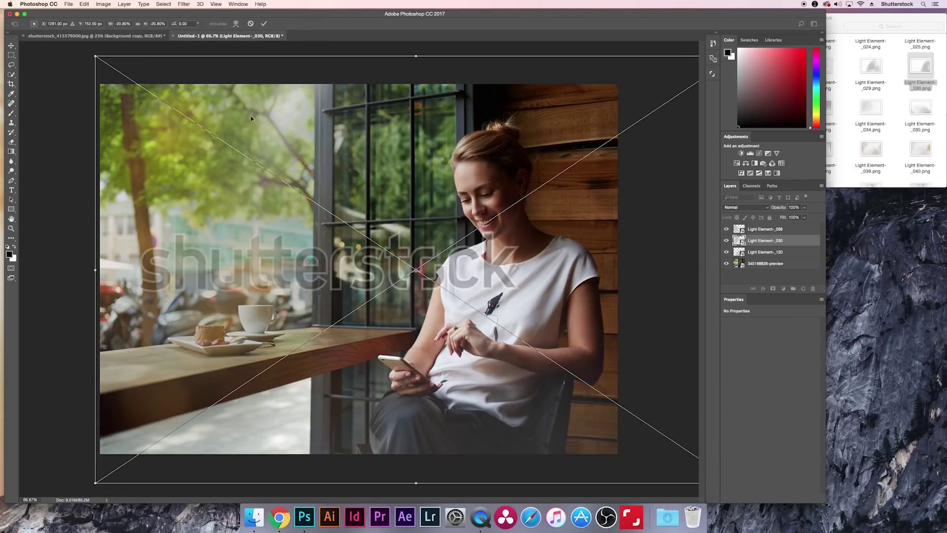
drag(417, 159, 316, 169)
key(Return)
right_click(774, 239)
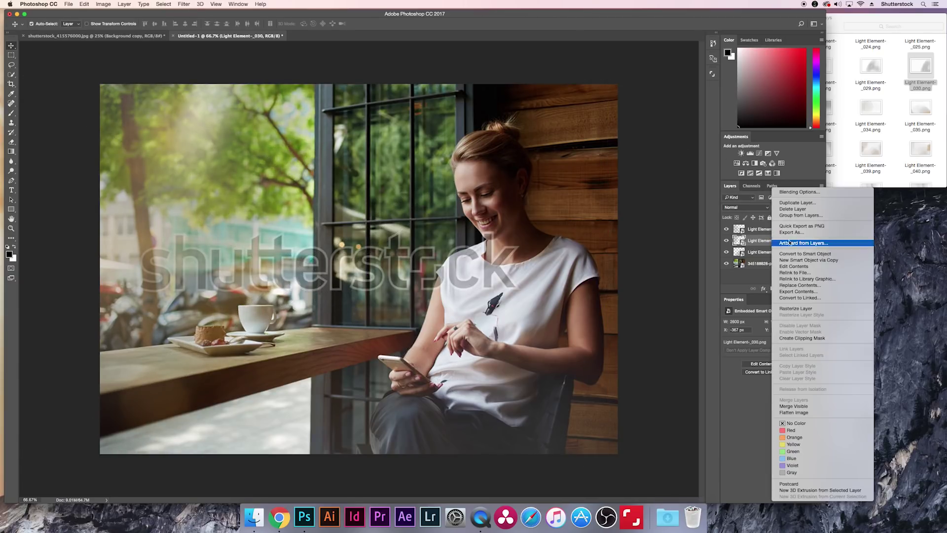
click(759, 244)
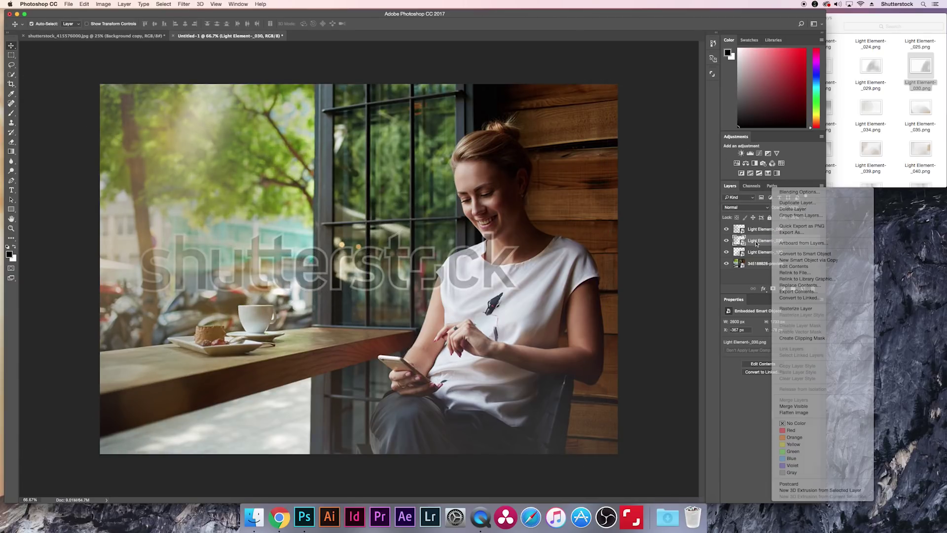
click(750, 209)
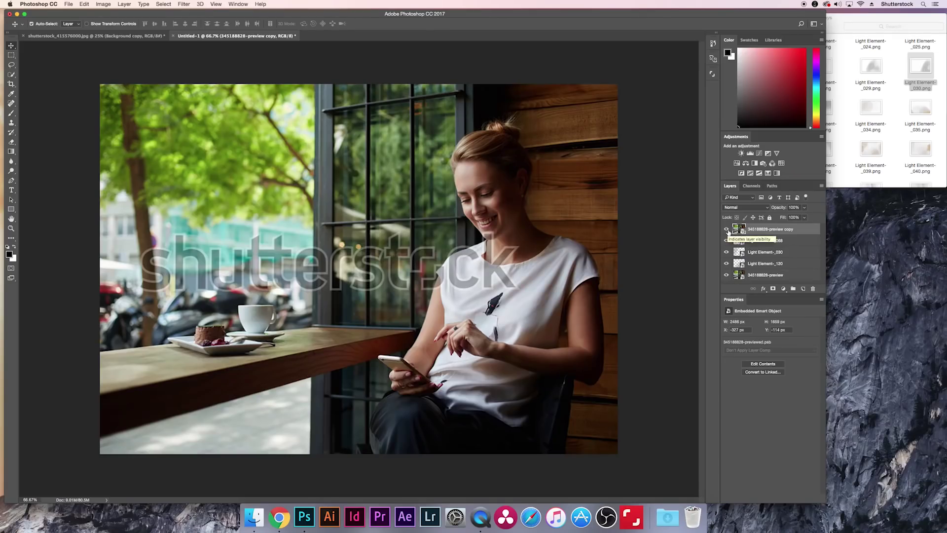
Hide the preview copy layer and license the coffee-shop photo at the Large size.
click(726, 230)
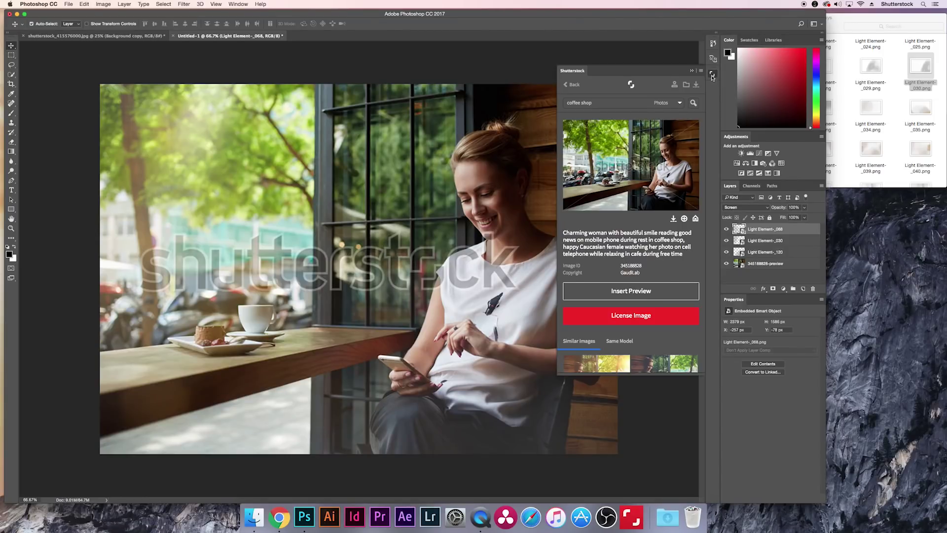
scroll(662, 272, down, 1)
scroll(644, 315, down, 2)
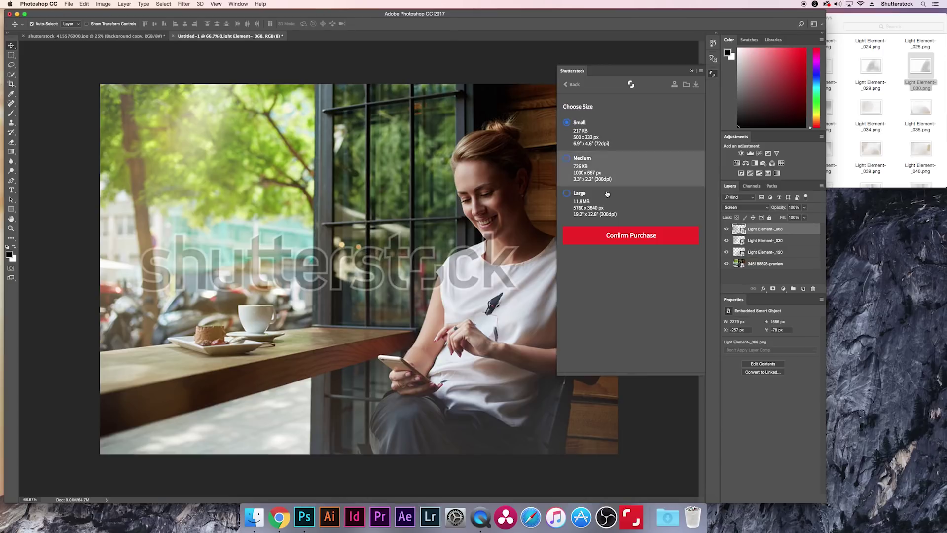
click(581, 195)
click(631, 236)
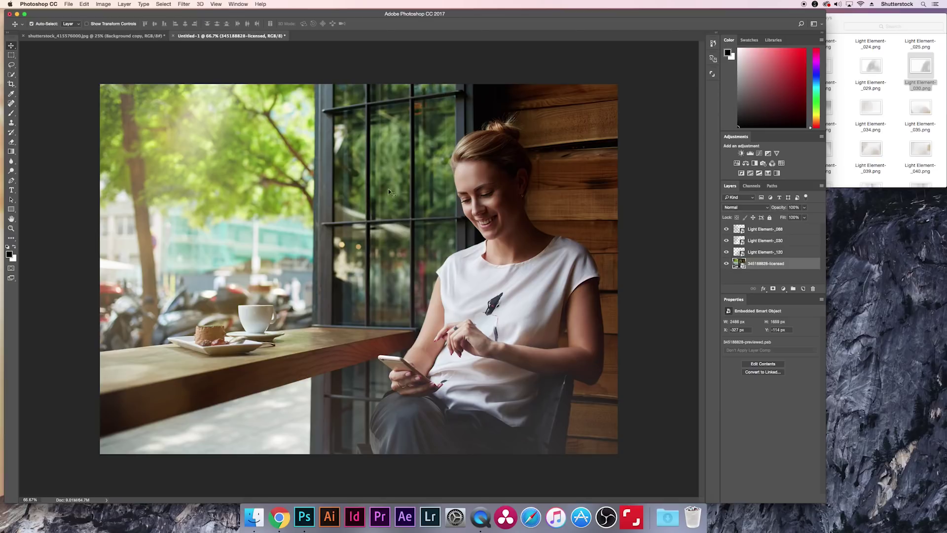
click(765, 251)
Group the three Light Element layers into Overlays and toggle the group off and on.
shift+click(757, 229)
right_click(757, 229)
click(781, 217)
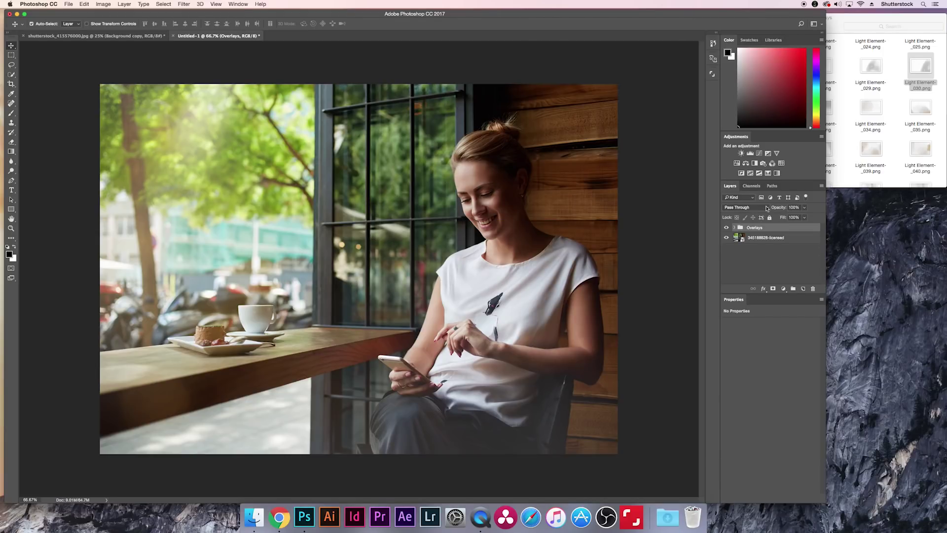
click(728, 228)
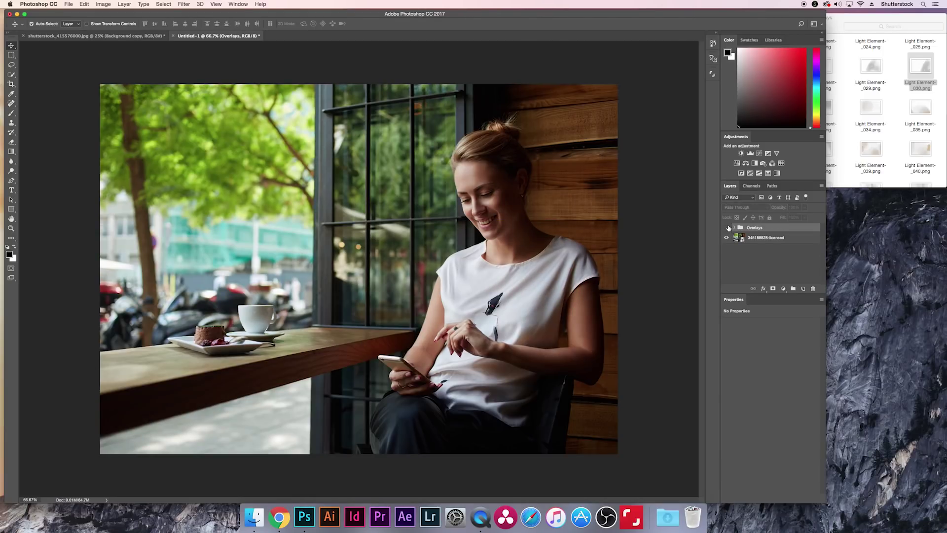
click(728, 228)
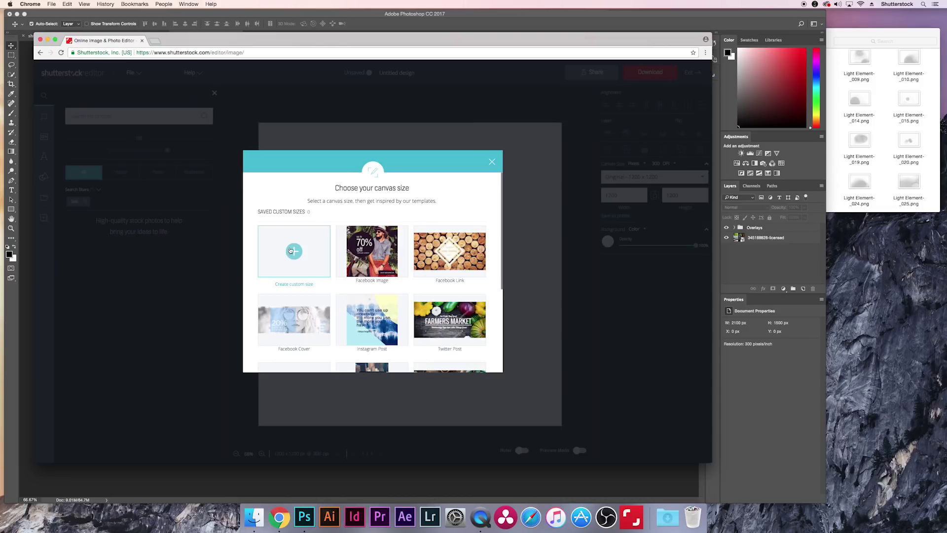
Create a 1080 × 1080 Instagram Post canvas and search stock images for 'wedding'.
click(387, 317)
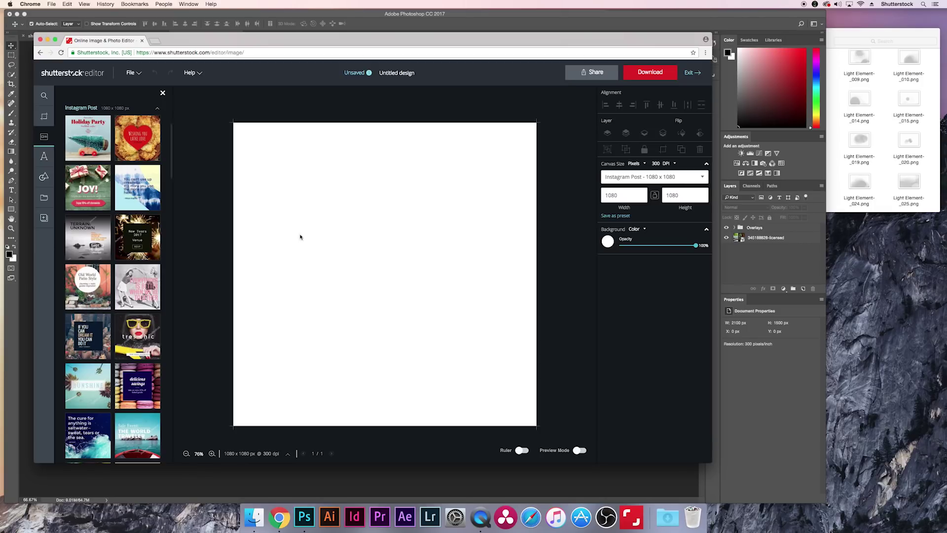
click(44, 95)
click(106, 117)
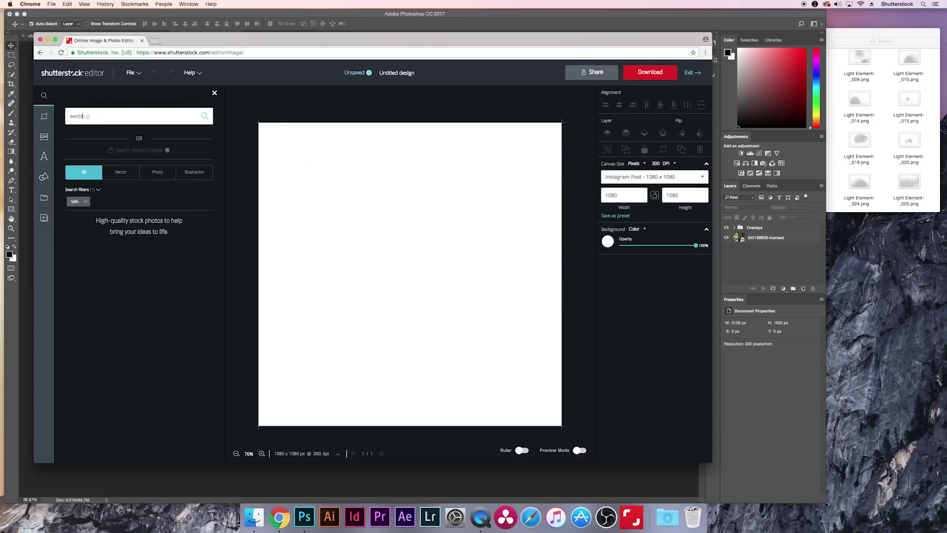
key(Return)
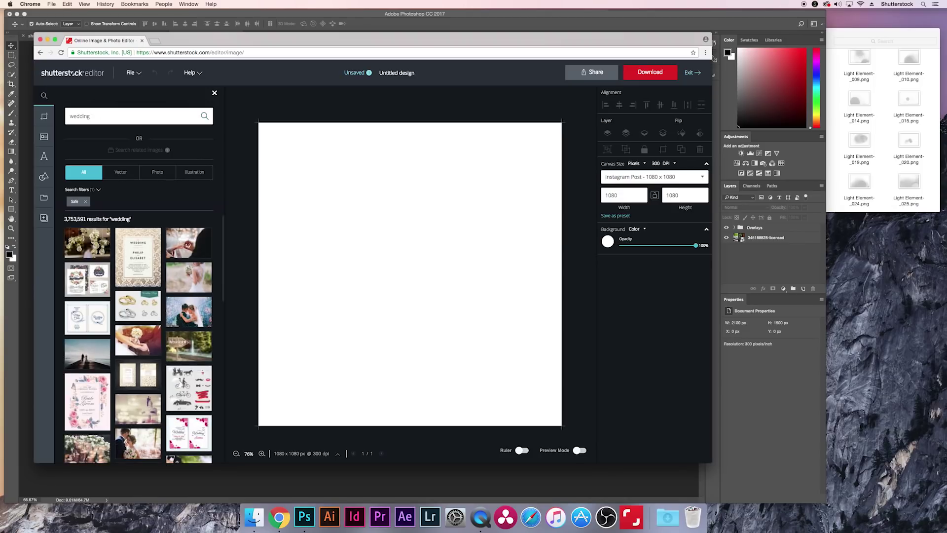
Filter the wedding results to photos and open a bride-and-groom photo's details.
click(158, 172)
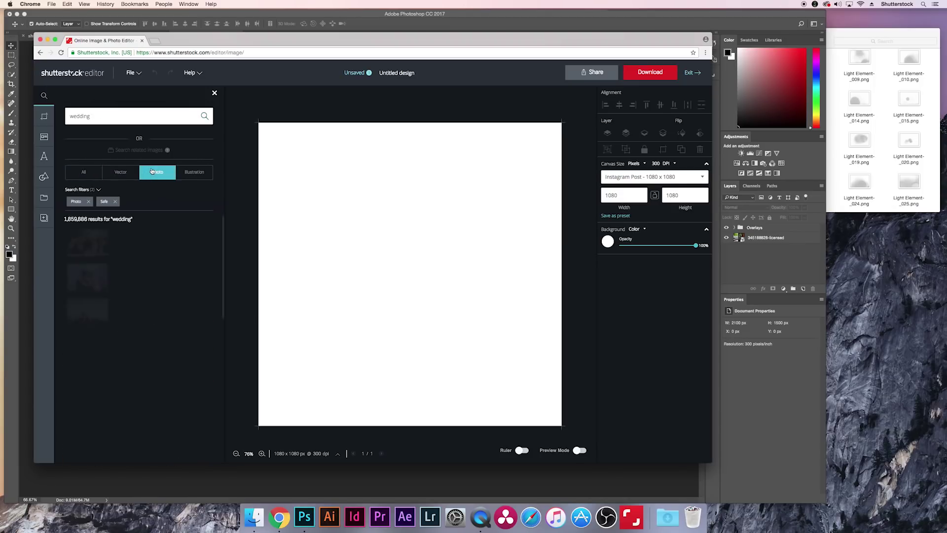
scroll(202, 279, down, 5)
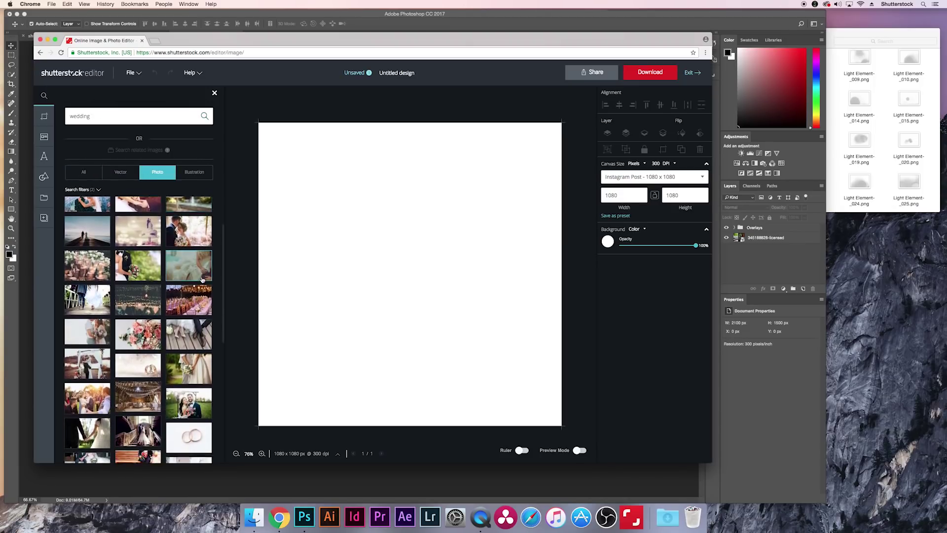
click(85, 328)
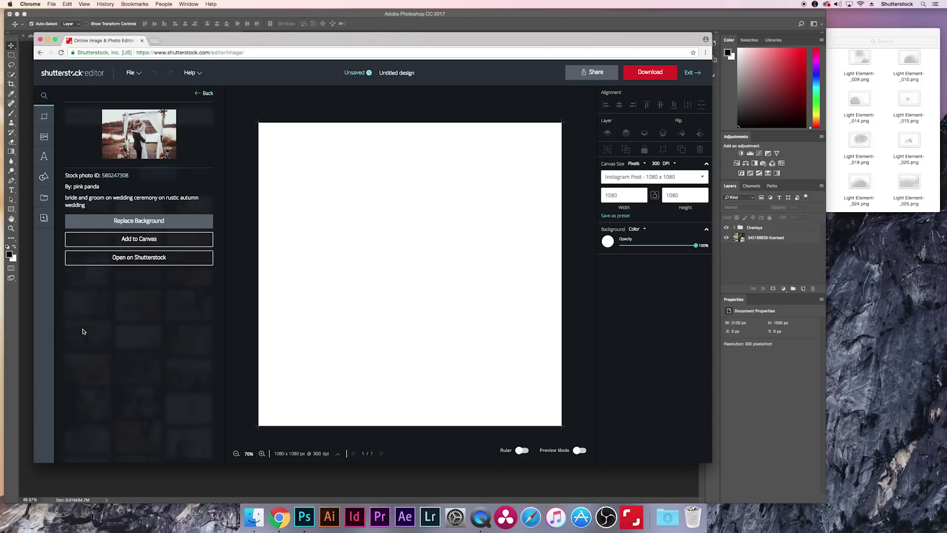
Make the wedding photo the background, nudge it left, and turn on Preview Mode and rulers.
click(151, 221)
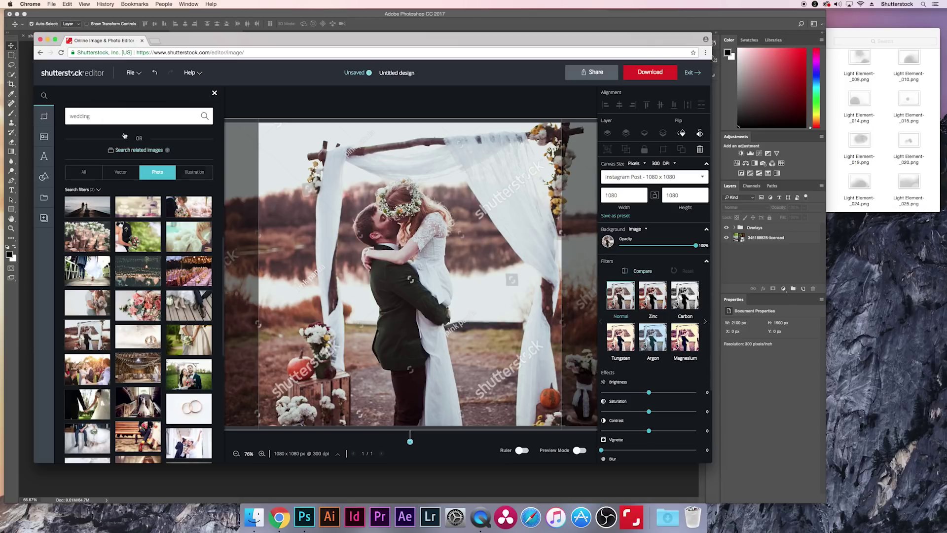
click(43, 97)
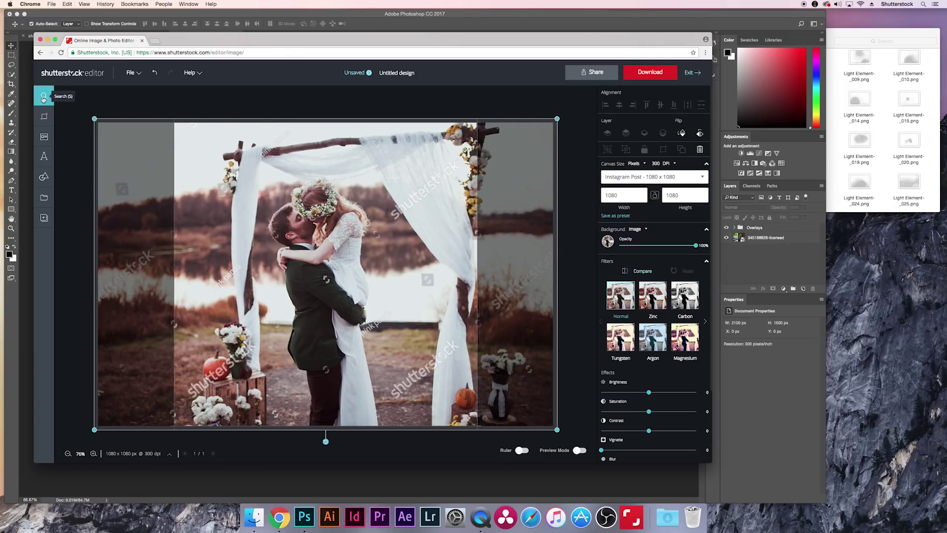
click(68, 453)
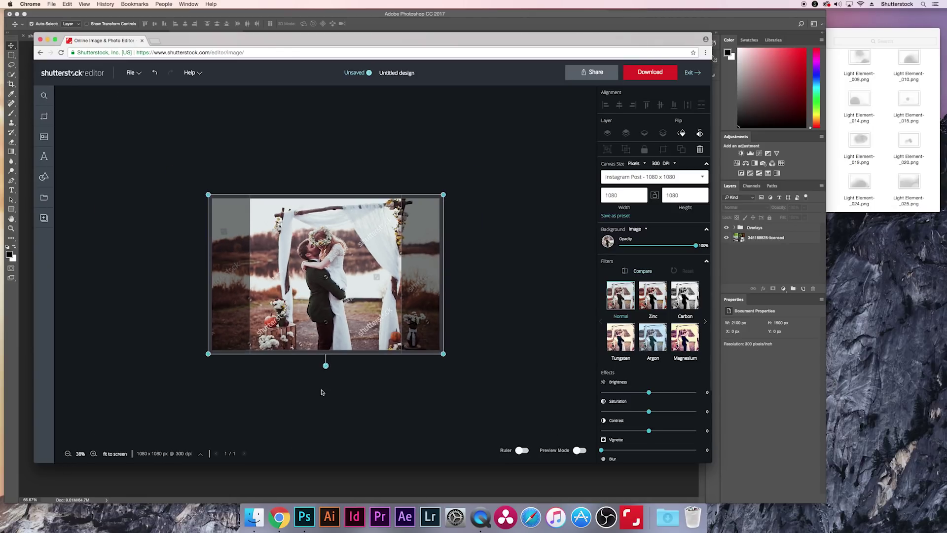
mouse_move(363, 297)
mouse_down()
mouse_move(335, 296)
mouse_move(362, 296)
mouse_move(353, 296)
mouse_up()
click(384, 391)
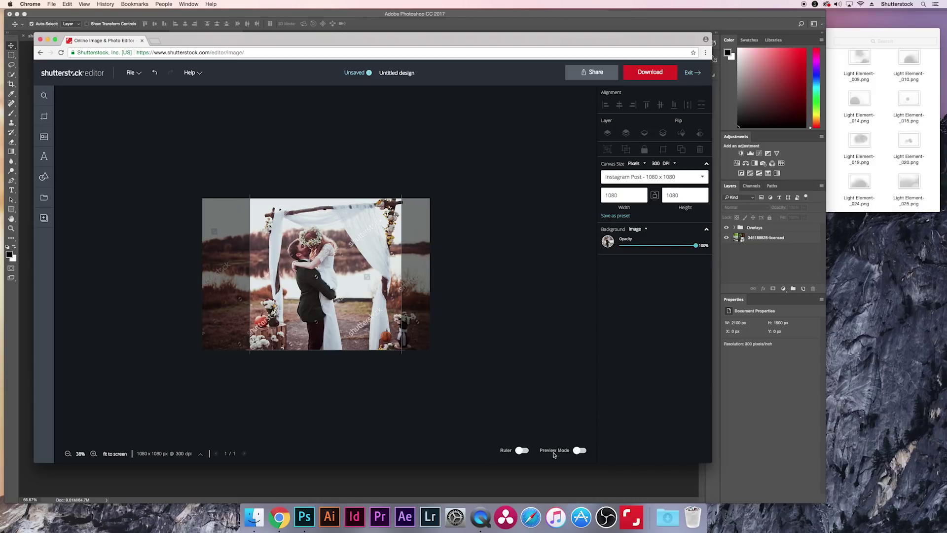
click(579, 450)
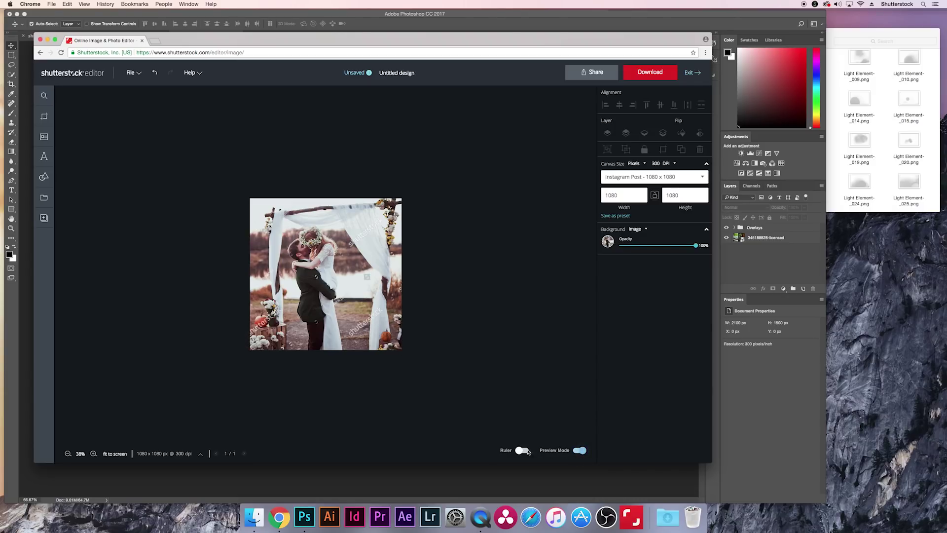
click(522, 451)
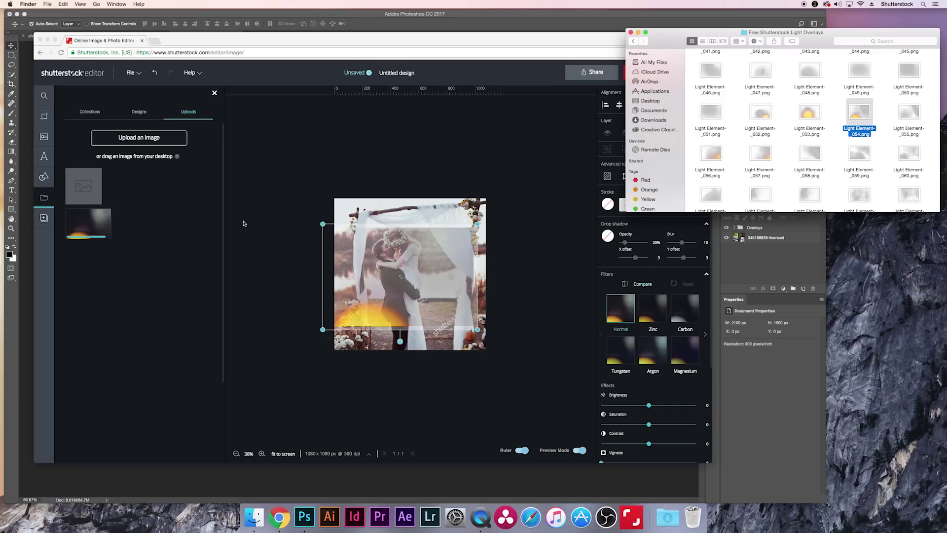
Return to the editor with the Light Element_054 overlay placed over the photo and deselect it.
click(45, 198)
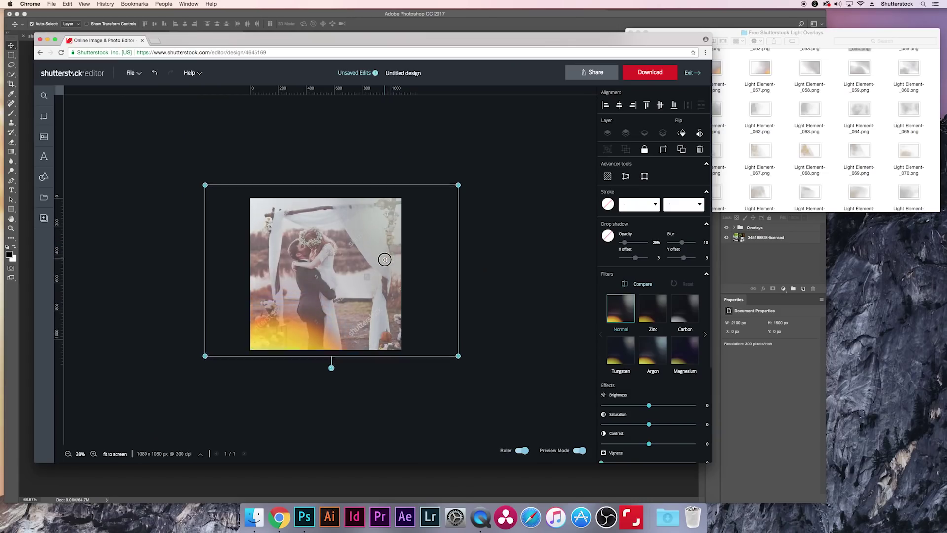
click(484, 327)
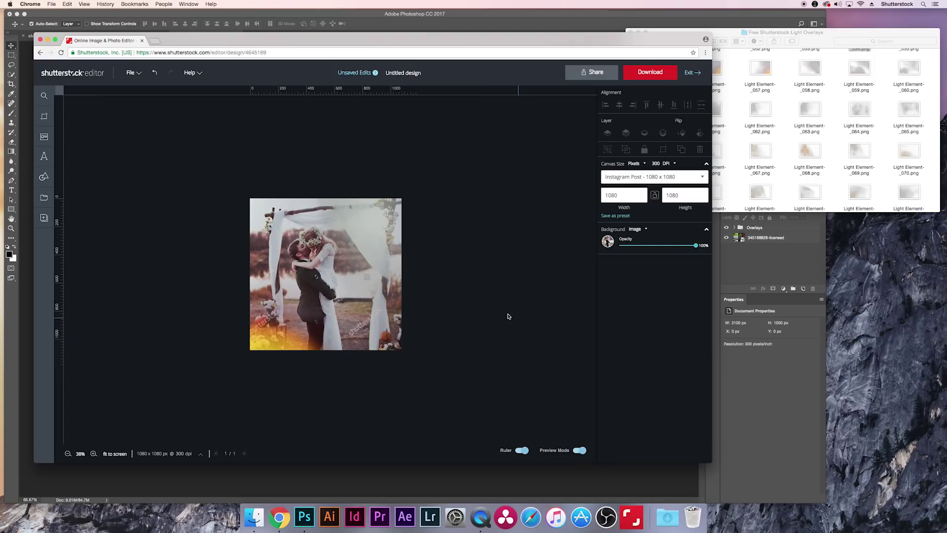
Reduce the light overlay's opacity to about 54% and deselect it to check the blend.
click(370, 270)
scroll(695, 309, down, 4)
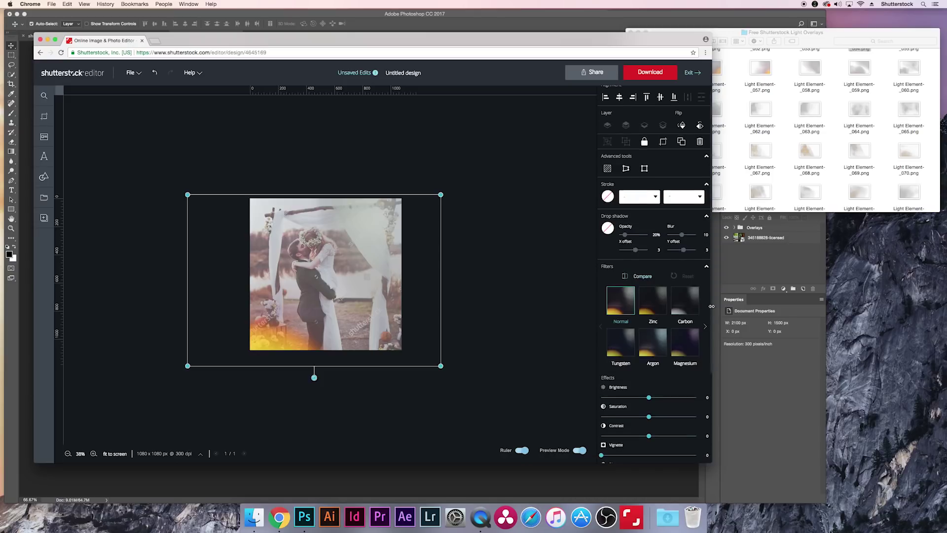
scroll(696, 309, down, 2)
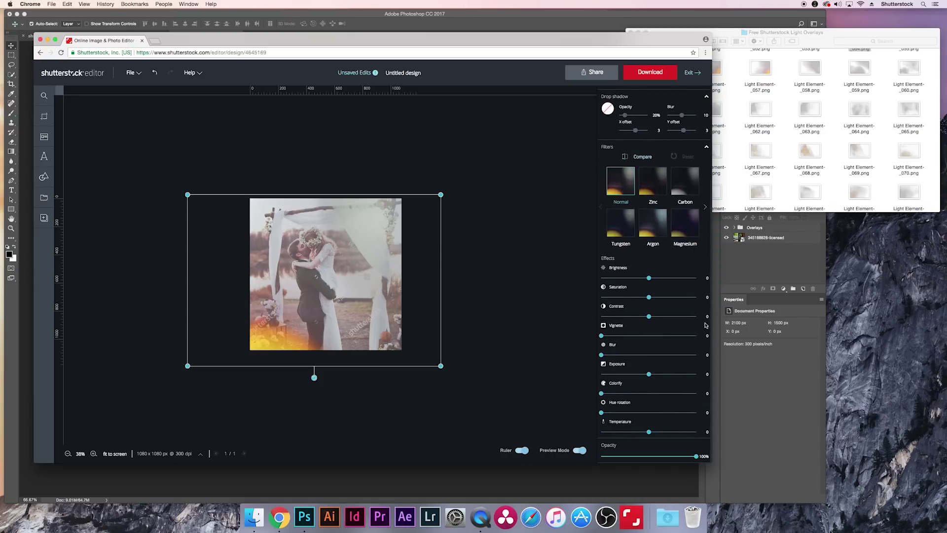
drag(697, 459, 653, 462)
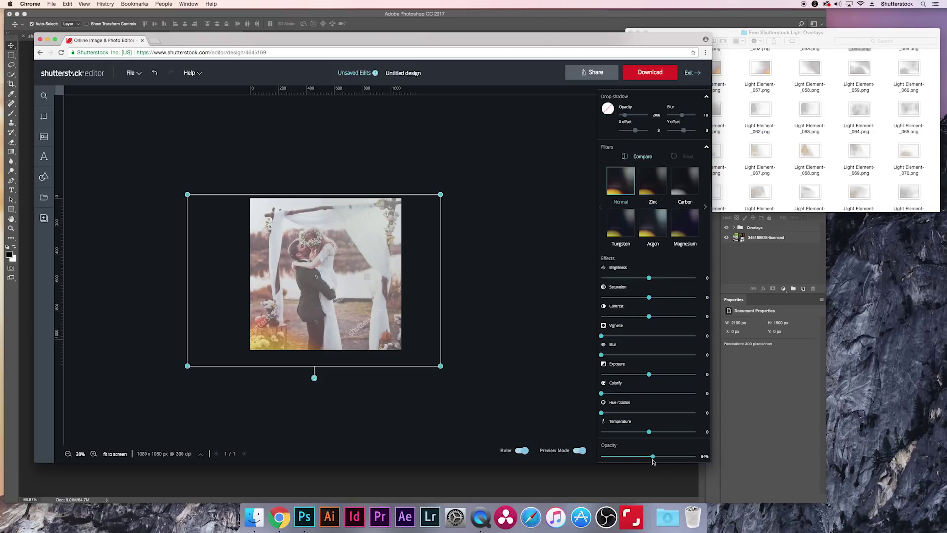
click(568, 368)
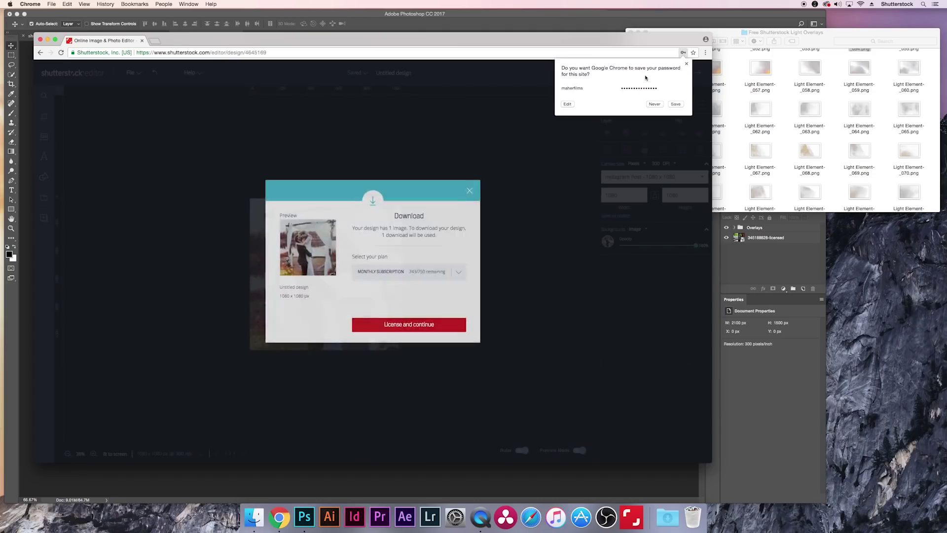
License the 1080 x 1080 wedding post and download it as a 300 DPI JPG.
click(434, 325)
click(432, 311)
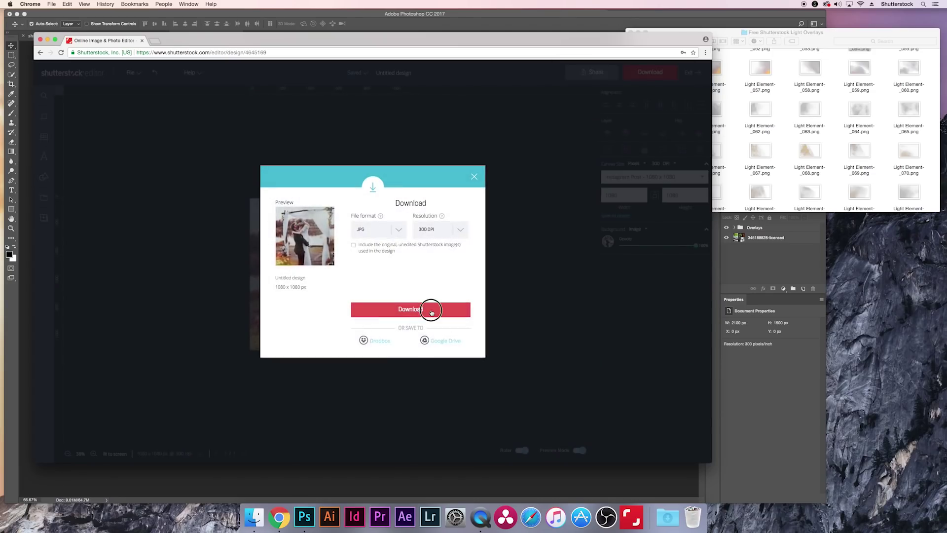